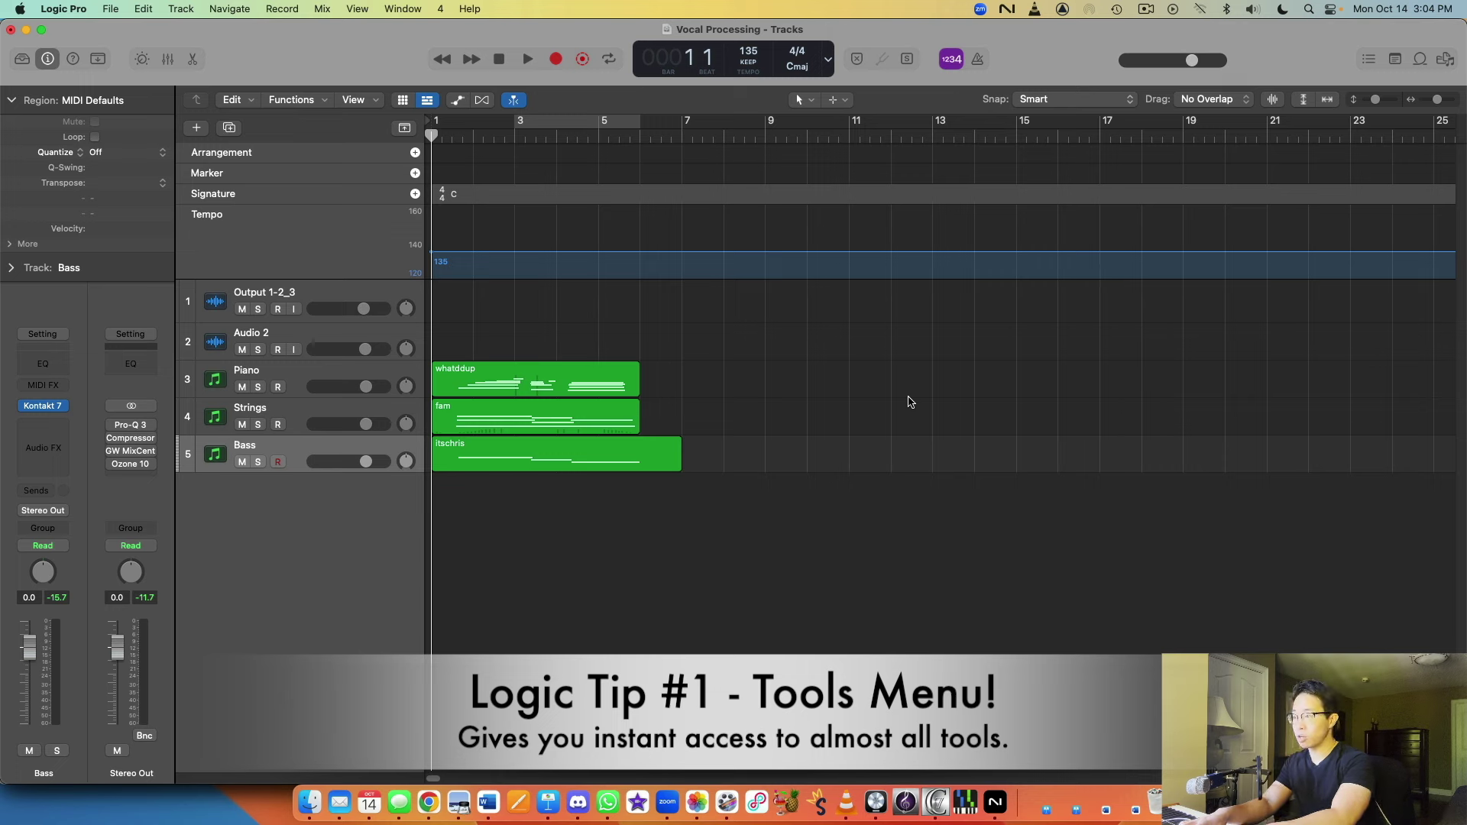
# Switch to the Scissors tool, test-split the Piano and Bass regions, then undo both splits
pyautogui.press('t')
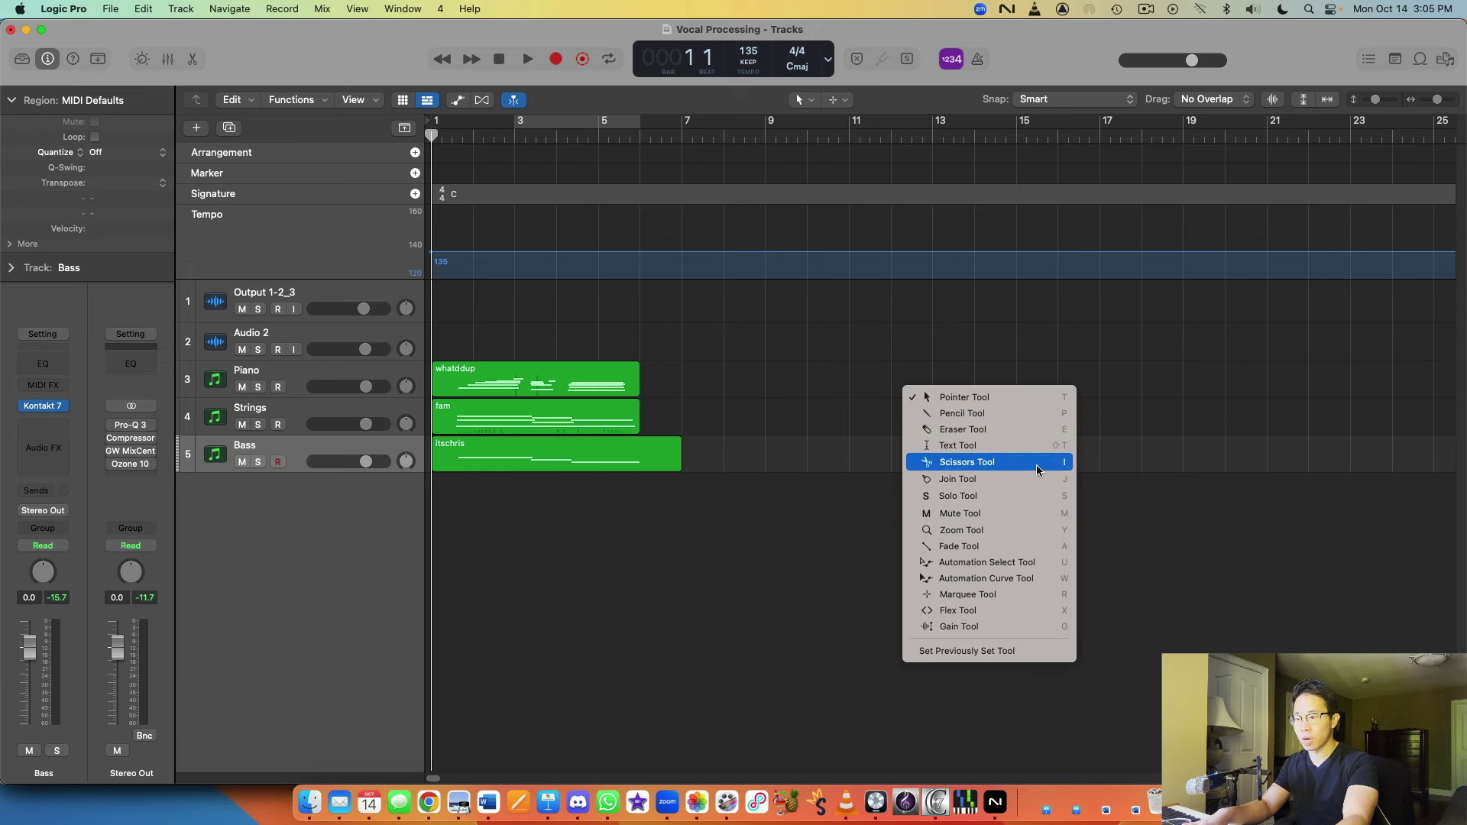
pyautogui.click(986, 464)
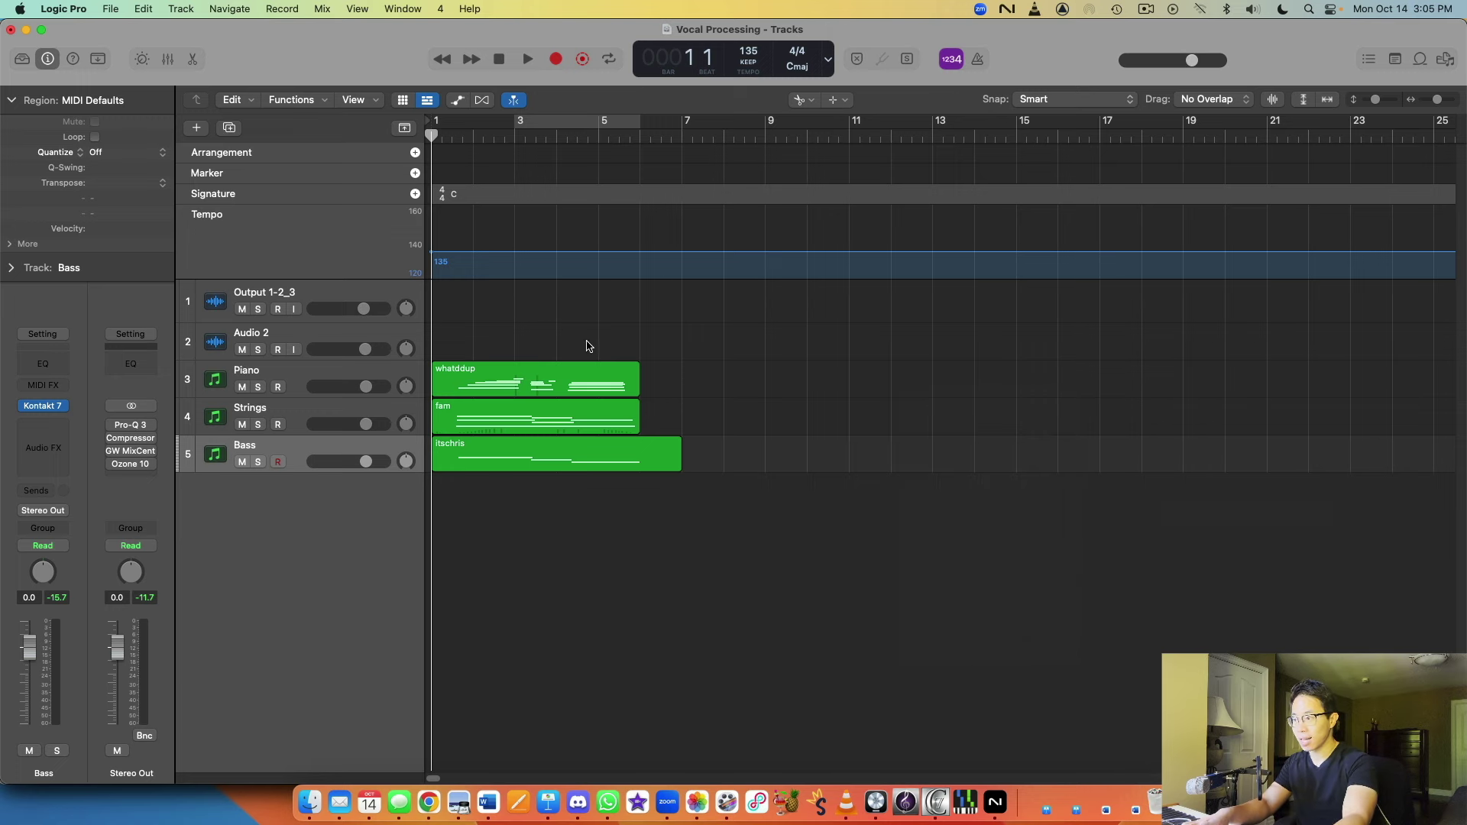
pyautogui.click(566, 370)
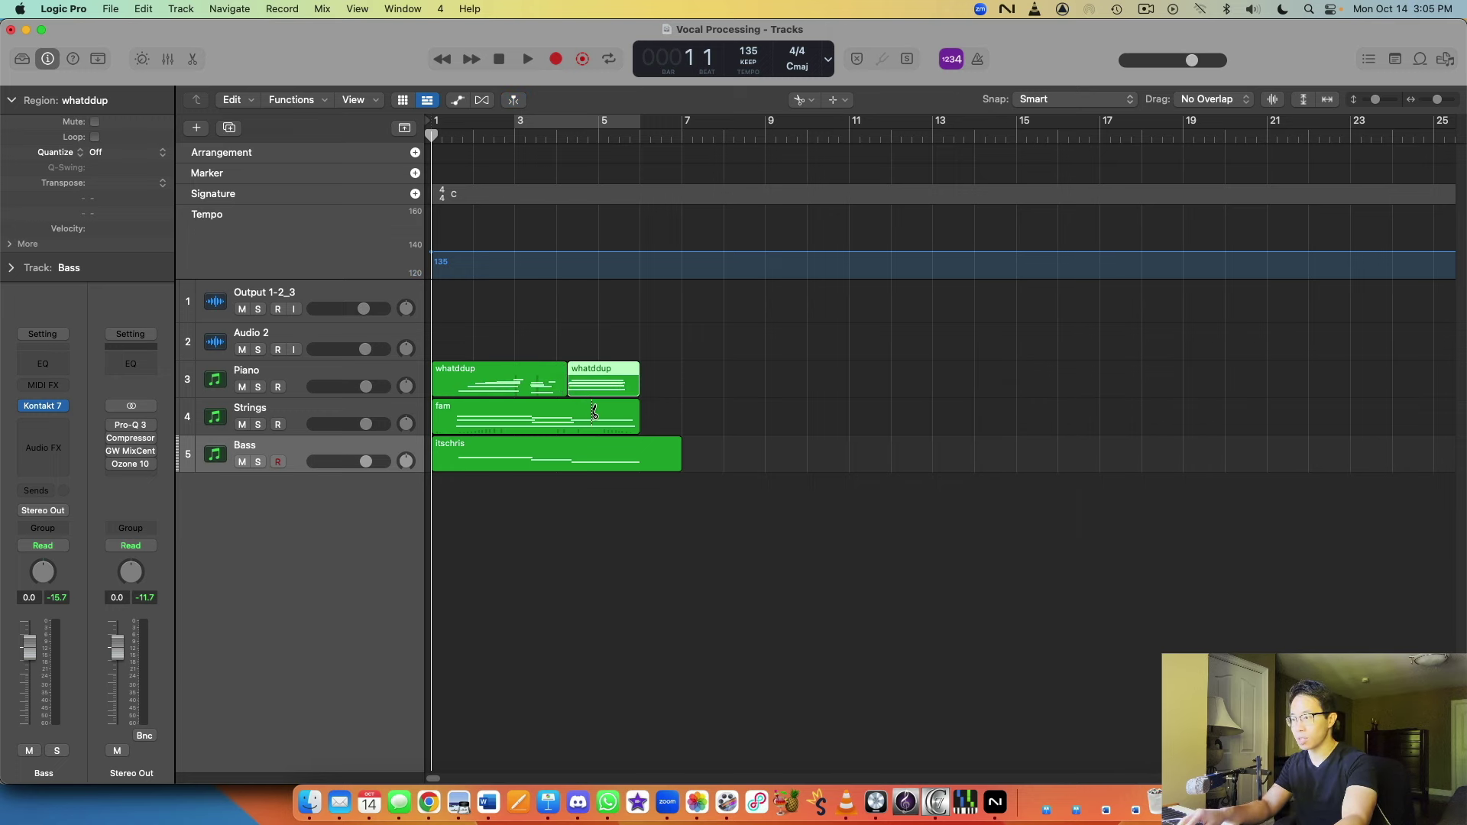
pyautogui.click(527, 449)
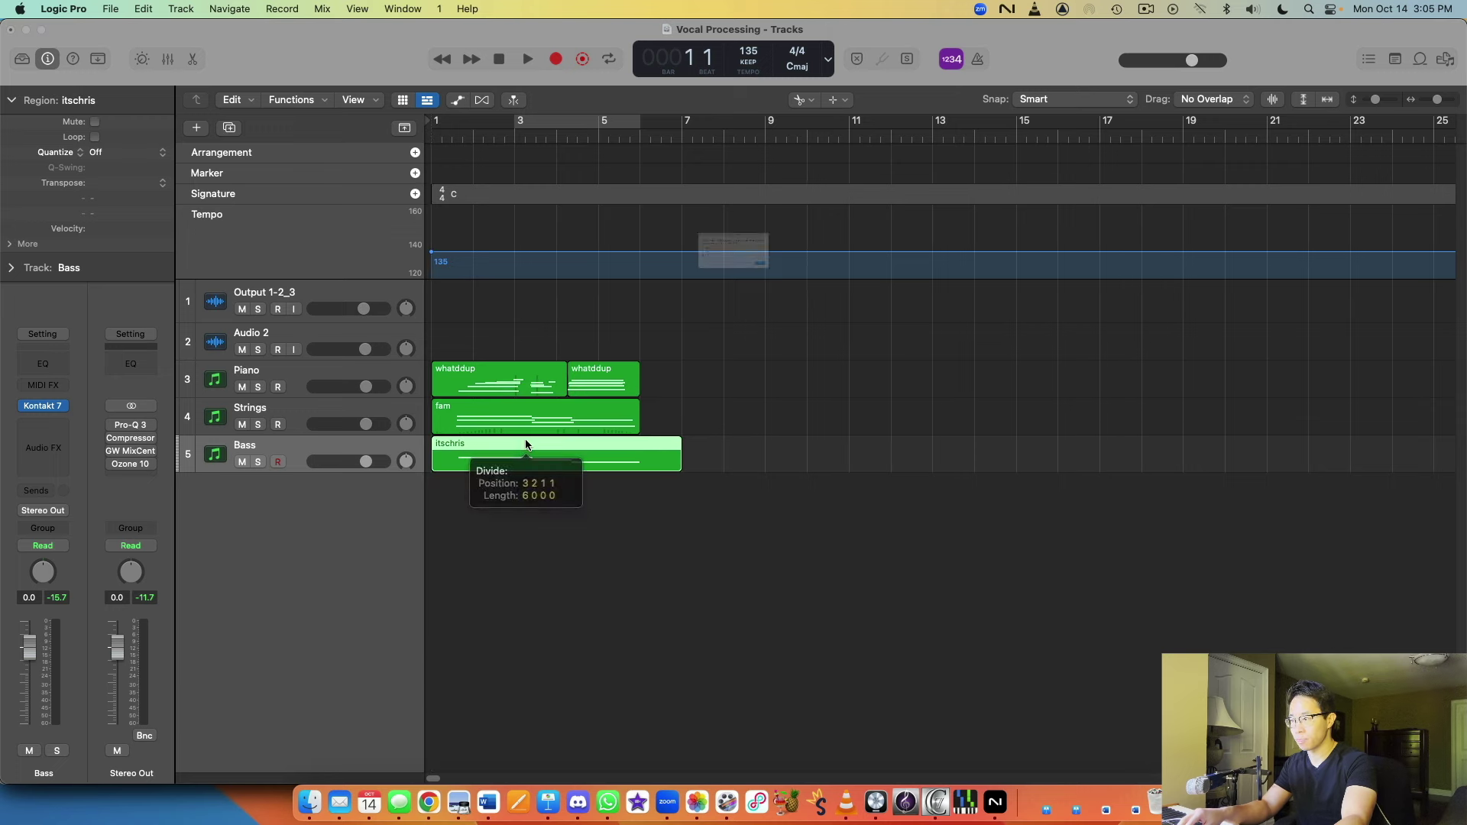
pyautogui.click(851, 307)
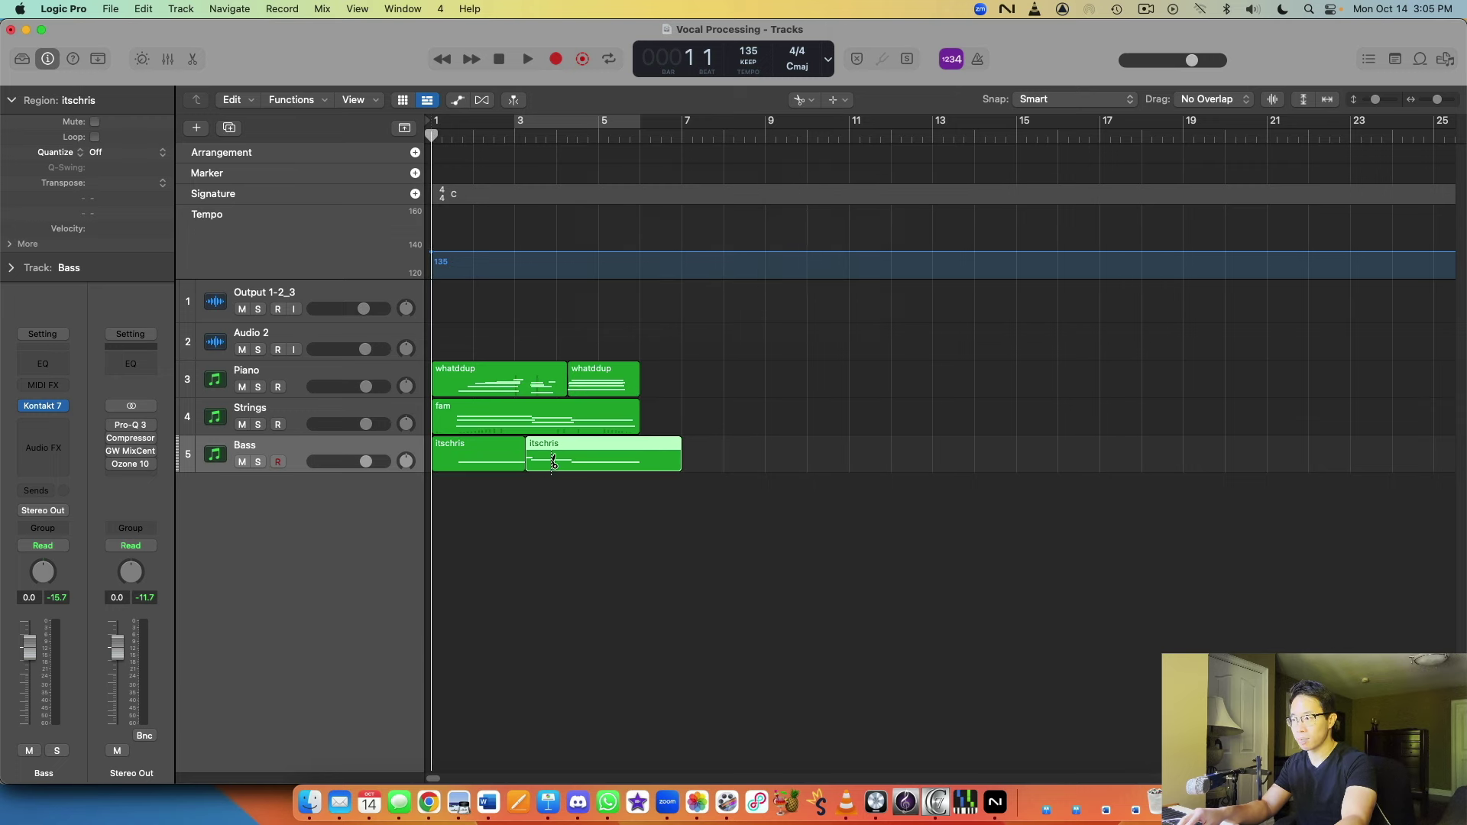
pyautogui.press('super+z')
pyautogui.press('super+z')
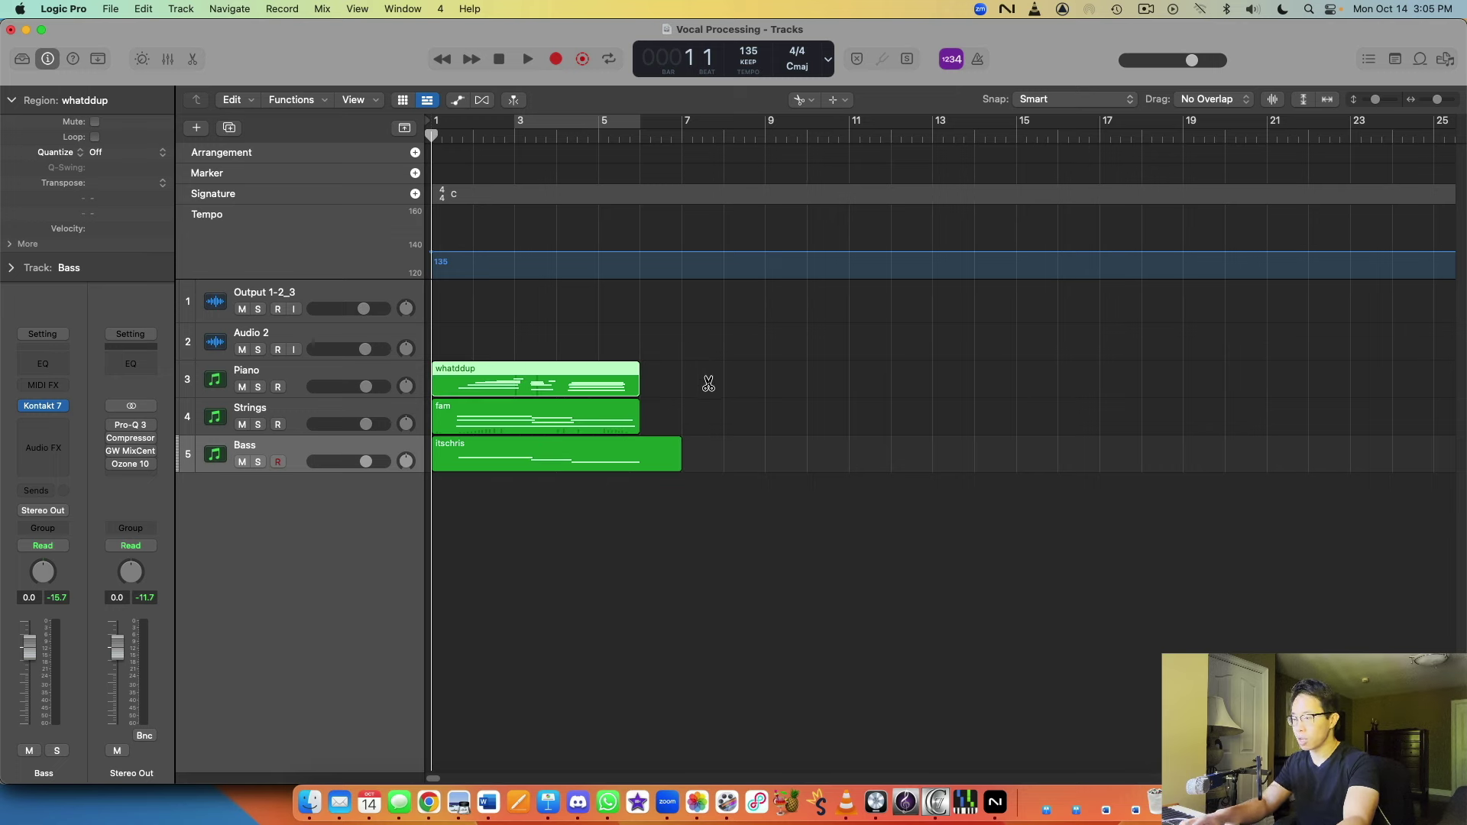
# Make the Fade tool the active editing tool
pyautogui.press('t')
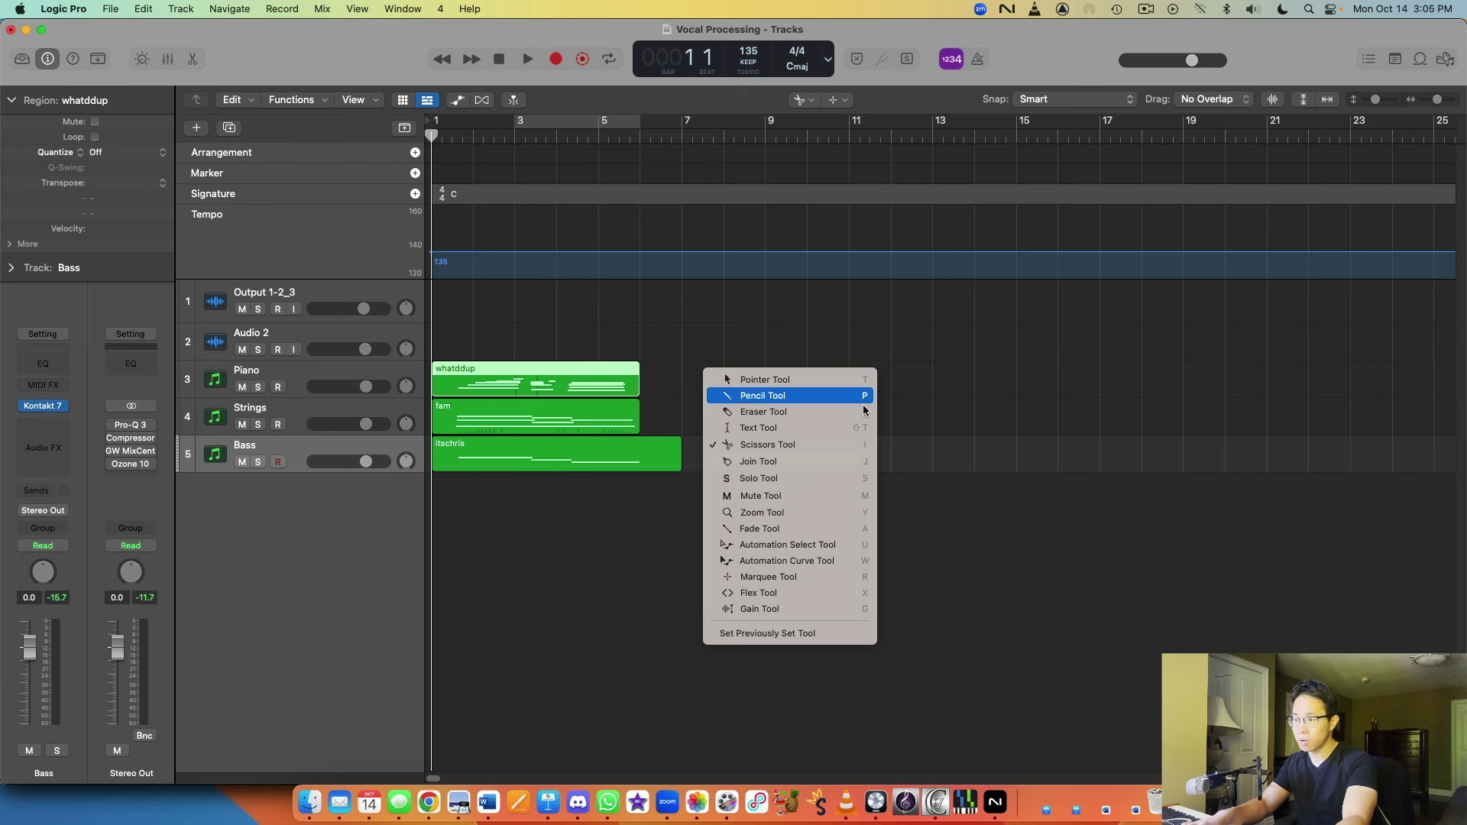
pyautogui.click(812, 535)
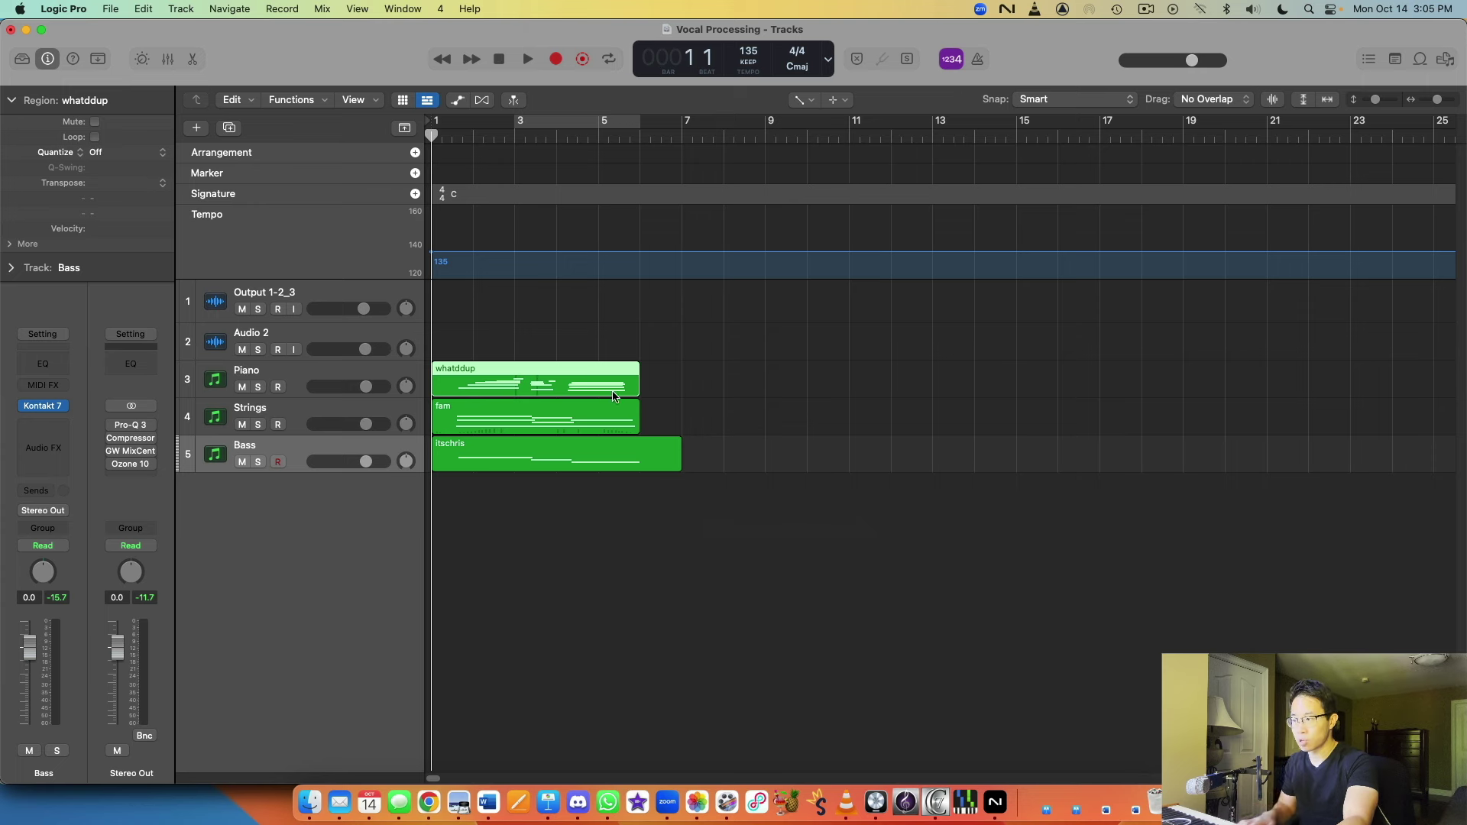
pyautogui.press('t')
pyautogui.press('Escape')
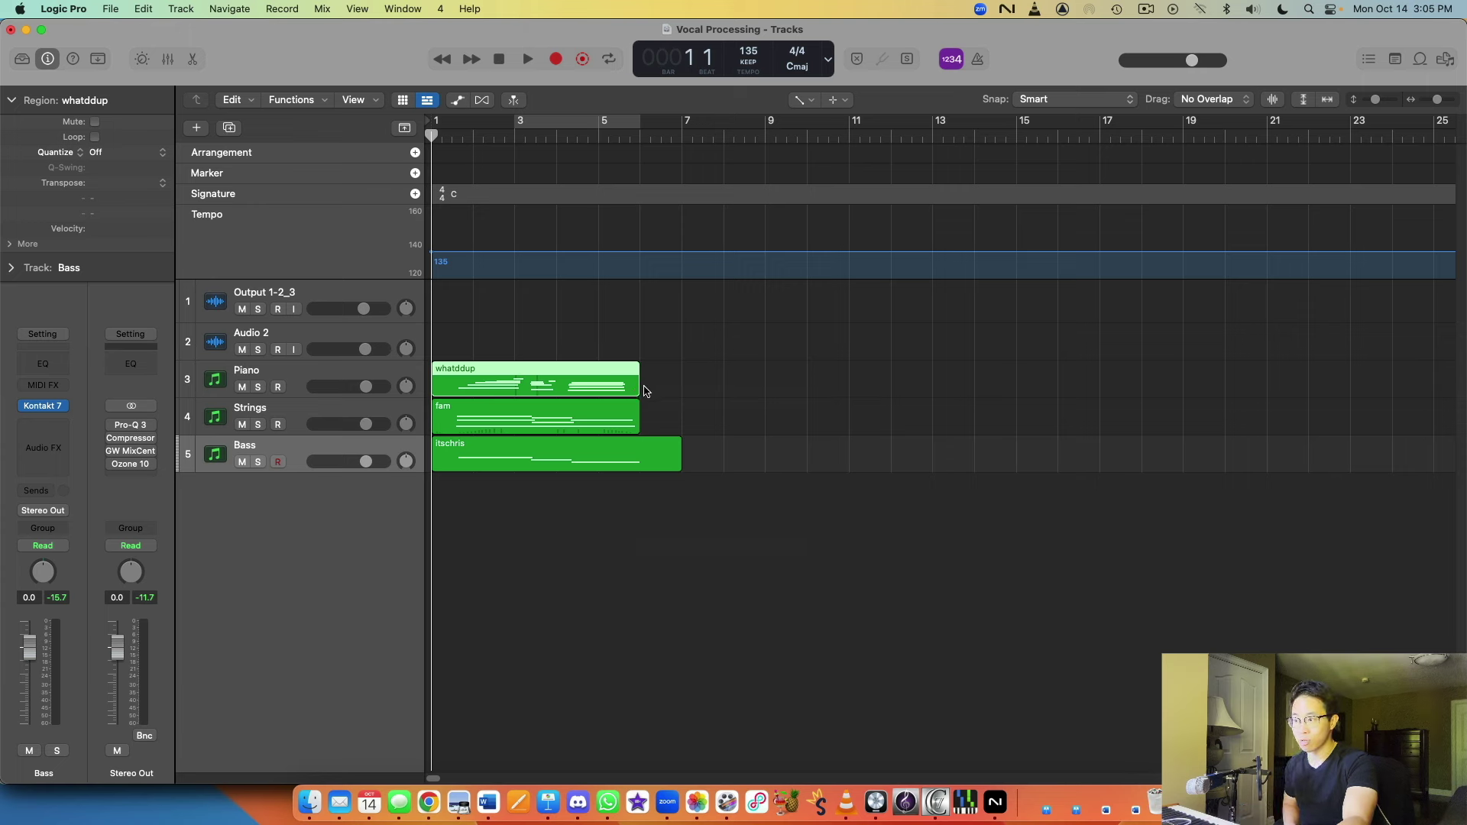
# Test moving the whatddup region, undo it, then record-enable the Audio 2 track
pyautogui.moveTo(638, 384); pyautogui.dragTo(662, 386)
pyautogui.press('cmd+z')
pyautogui.click(658, 376)
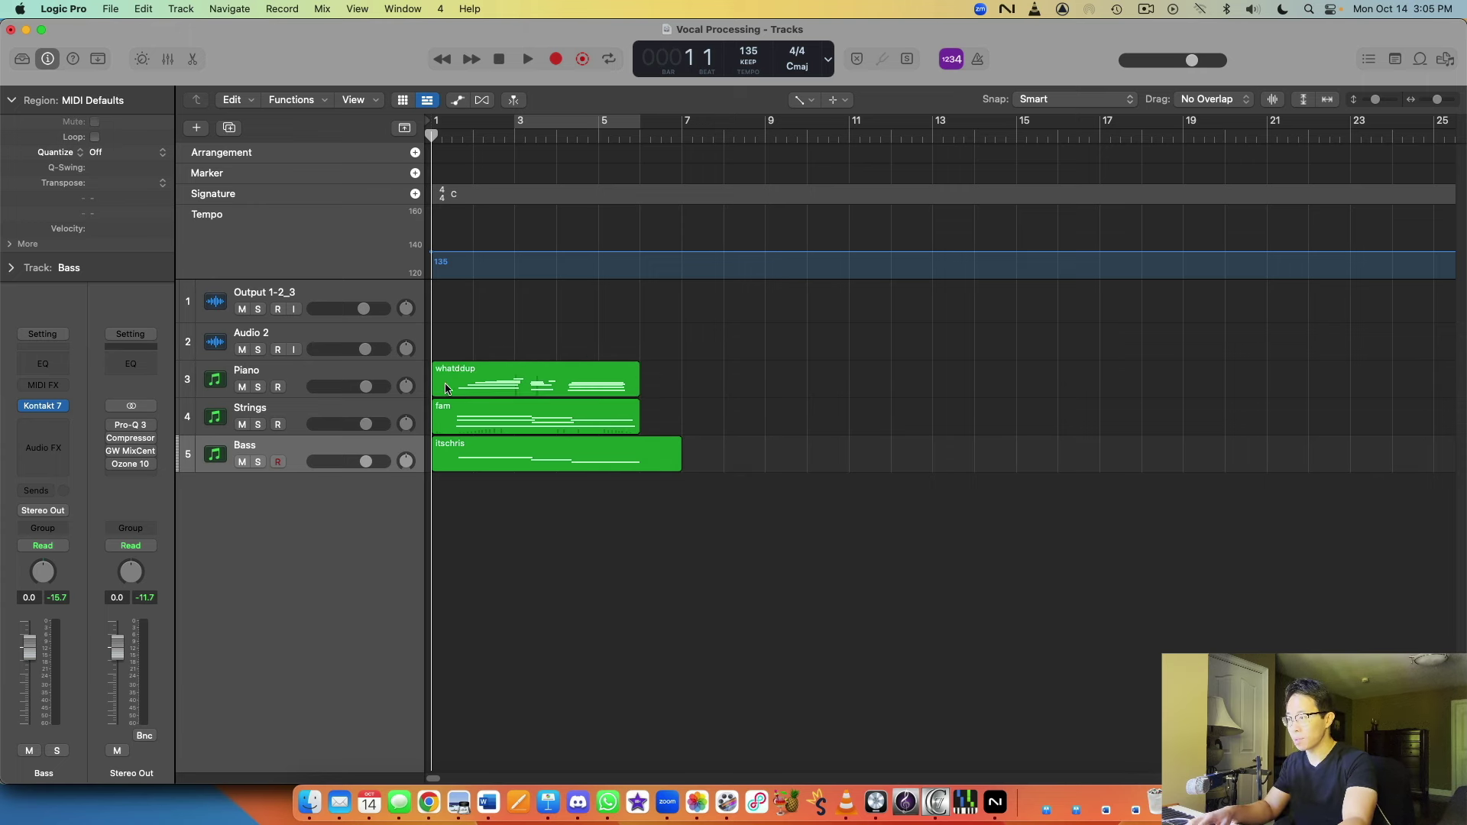
pyautogui.click(444, 390)
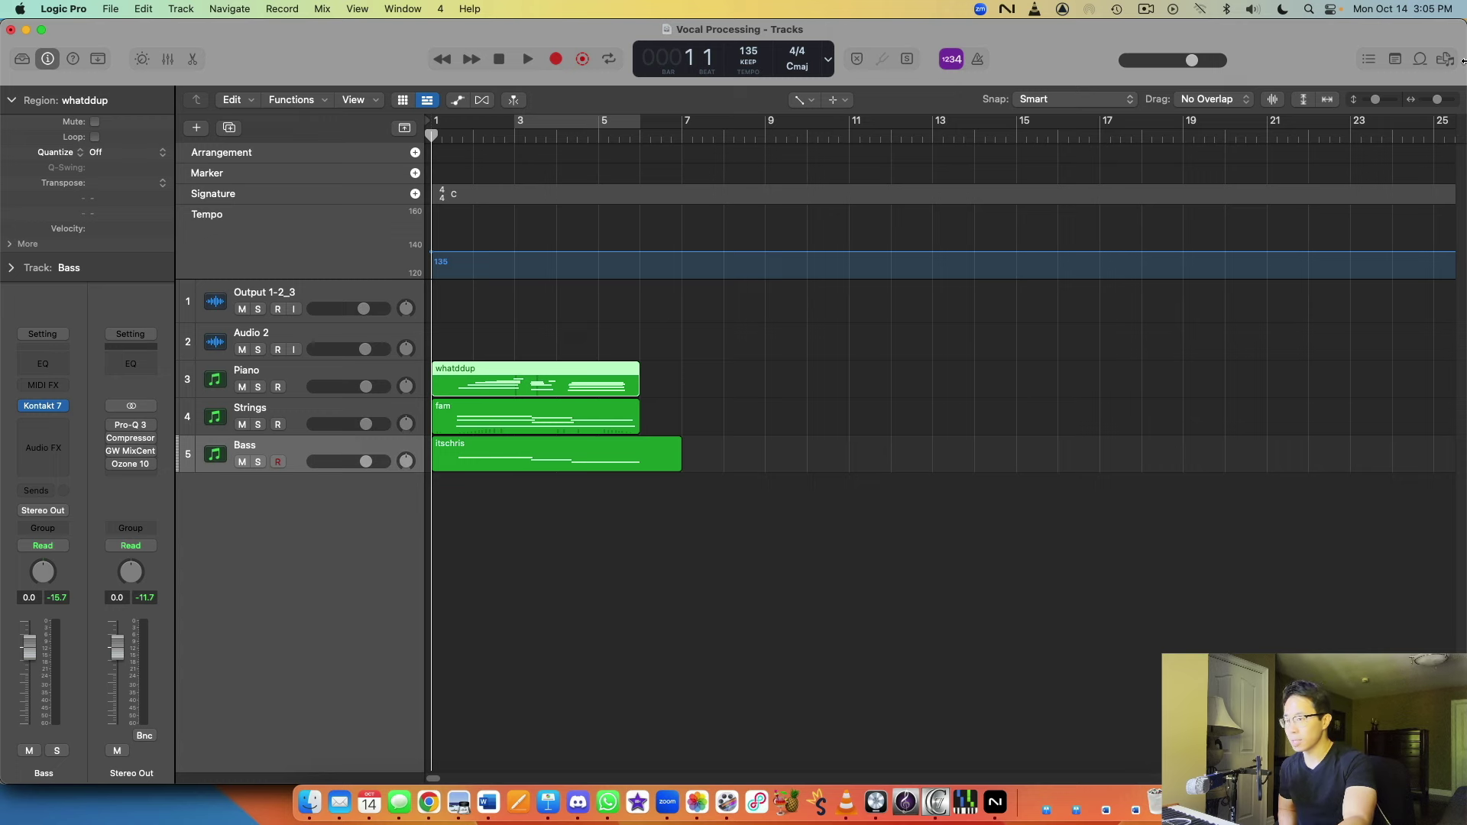
pyautogui.click(661, 342)
pyautogui.click(327, 336)
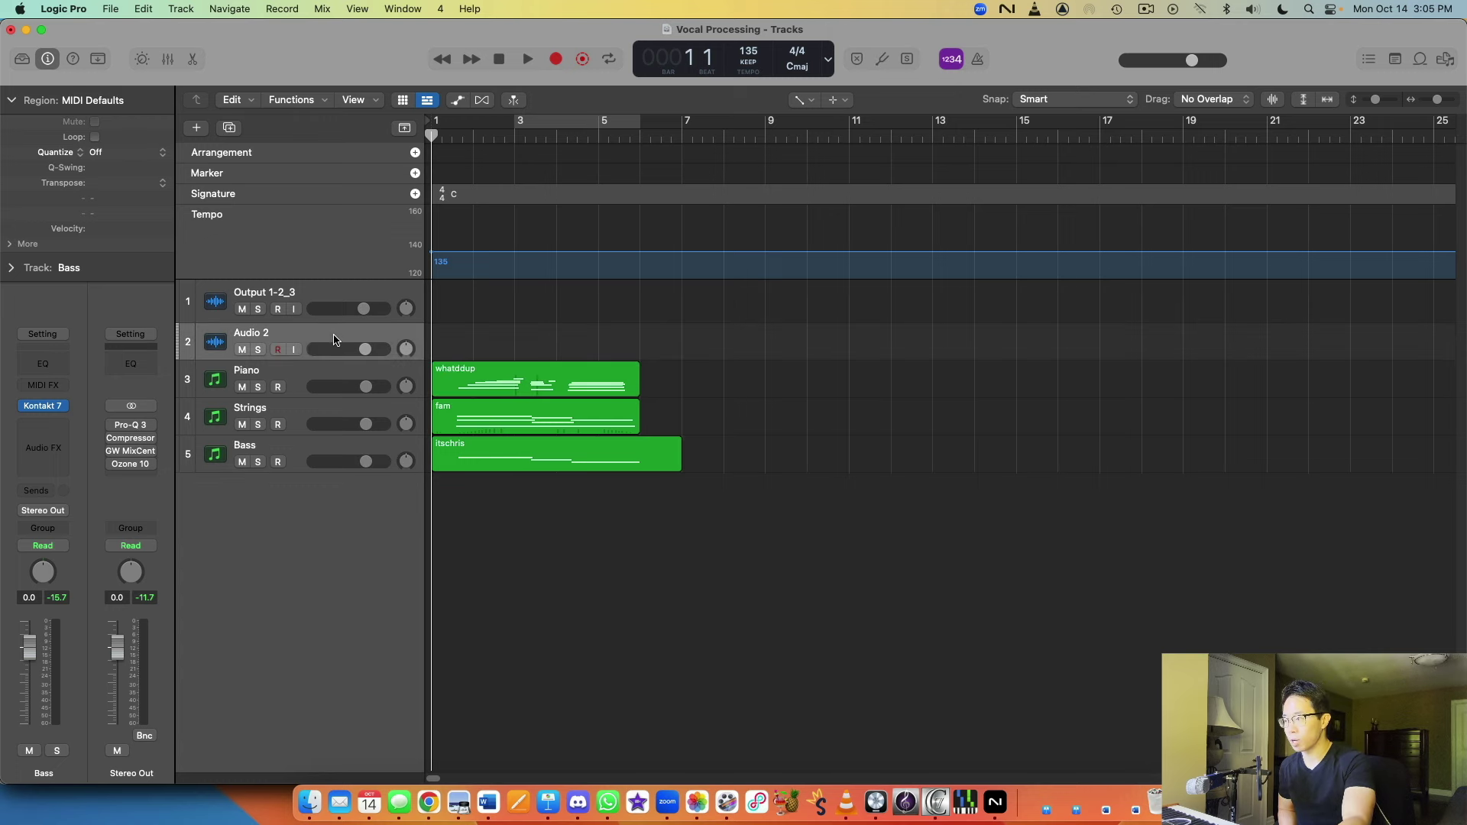
# Add the 60s Shuffle Drumset 01 loop to track 2, converting the track to stereo
pyautogui.click(1420, 60)
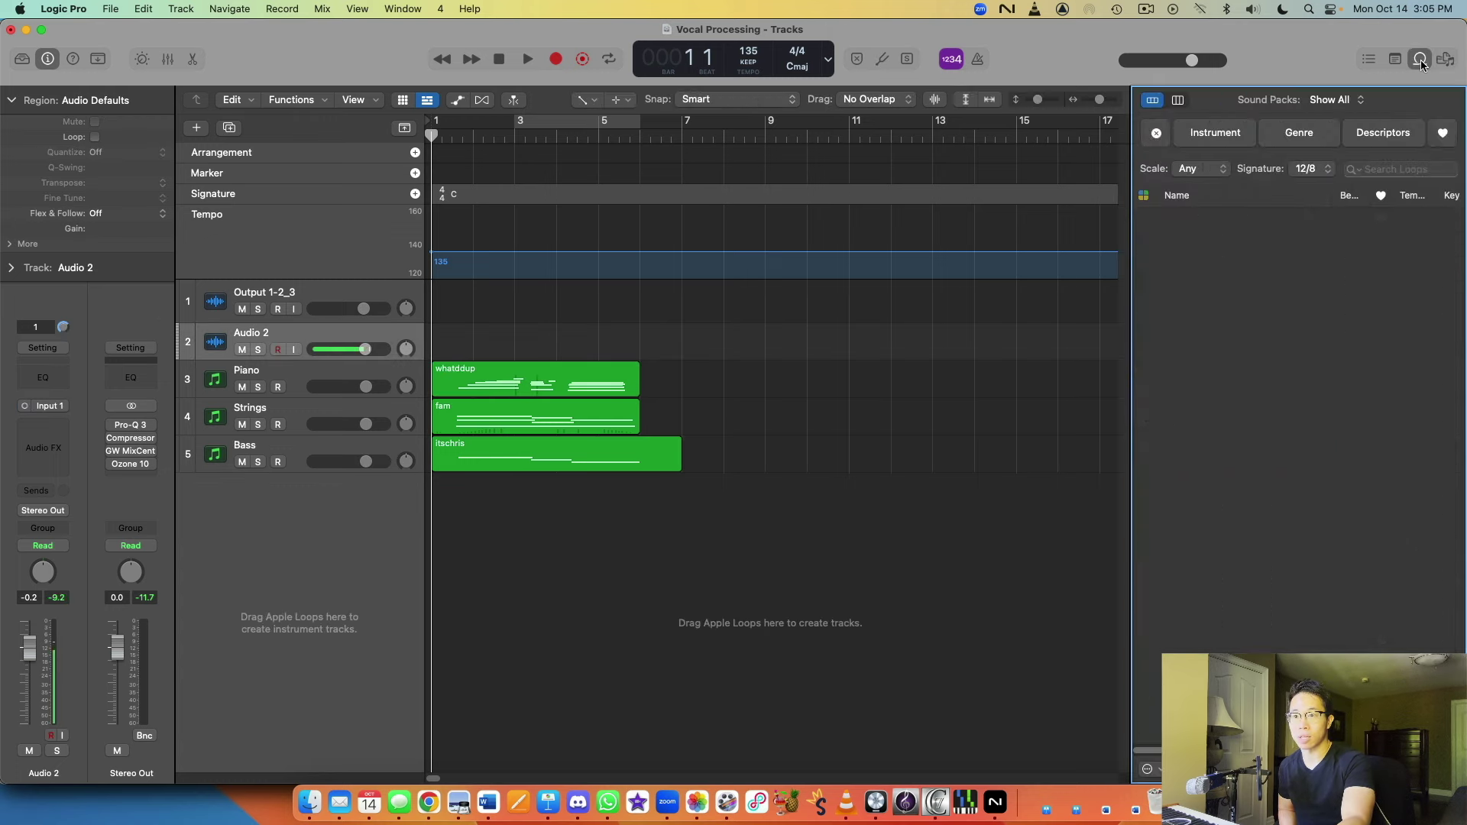
pyautogui.moveTo(1175, 416)
pyautogui.mouseDown()
pyautogui.moveTo(603, 374)
pyautogui.moveTo(479, 342)
pyautogui.moveTo(549, 334)
pyautogui.mouseUp()
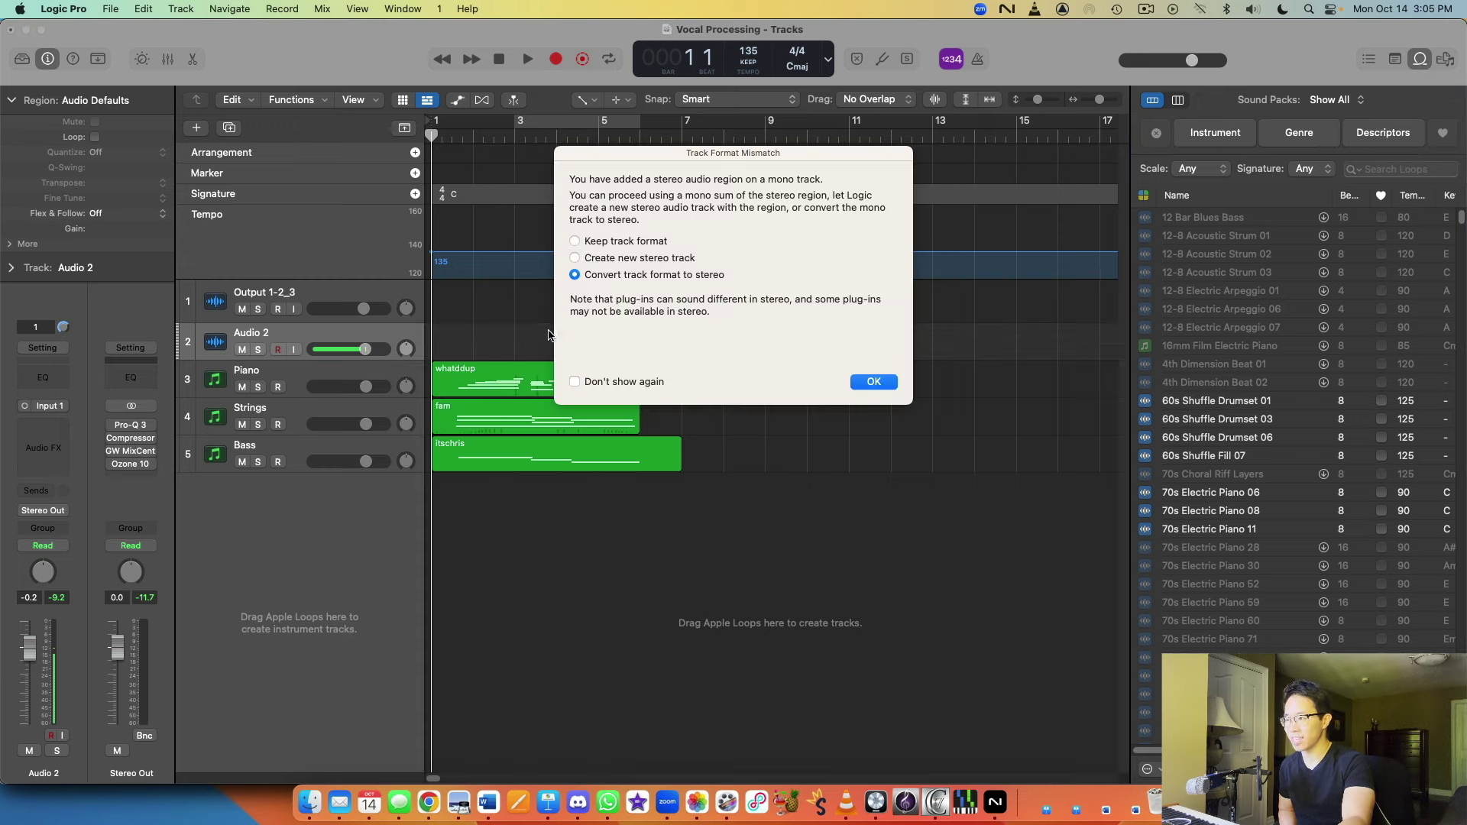
pyautogui.click(873, 382)
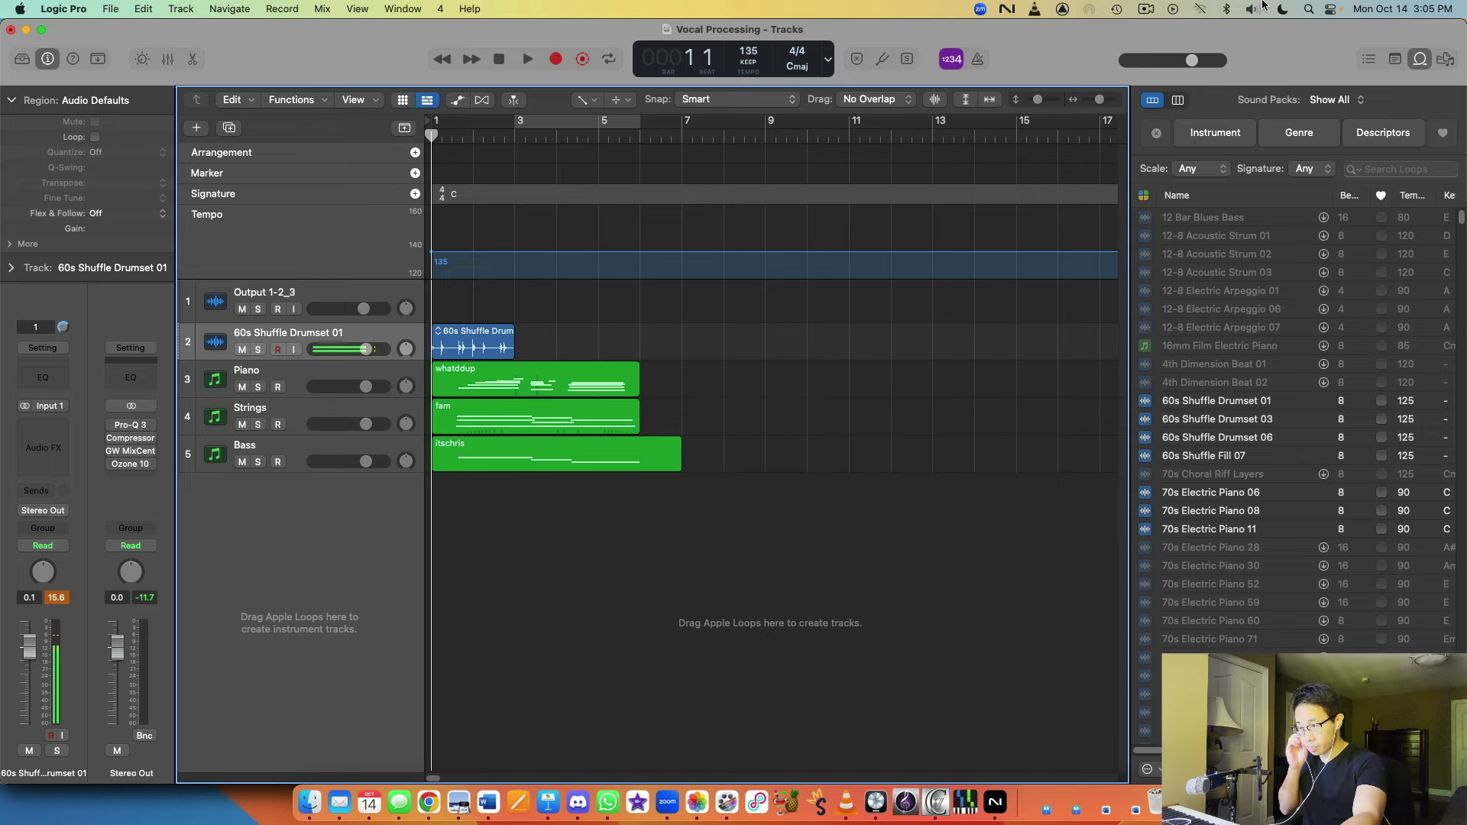
# Lower track 2's volume to -16.4 dB and audition it from bar 2 beat 3
pyautogui.click(493, 343)
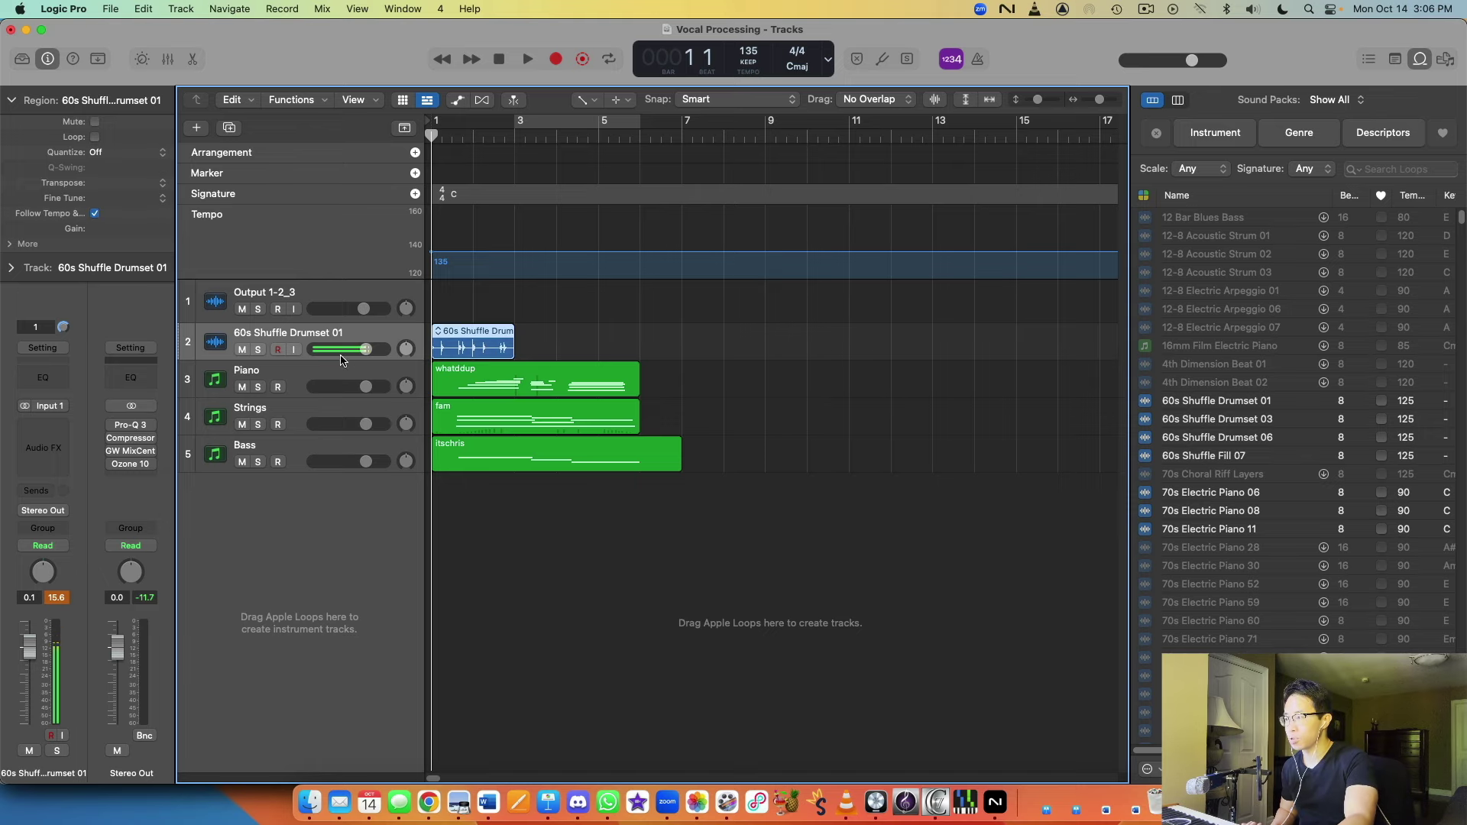
pyautogui.moveTo(366, 349); pyautogui.dragTo(328, 349)
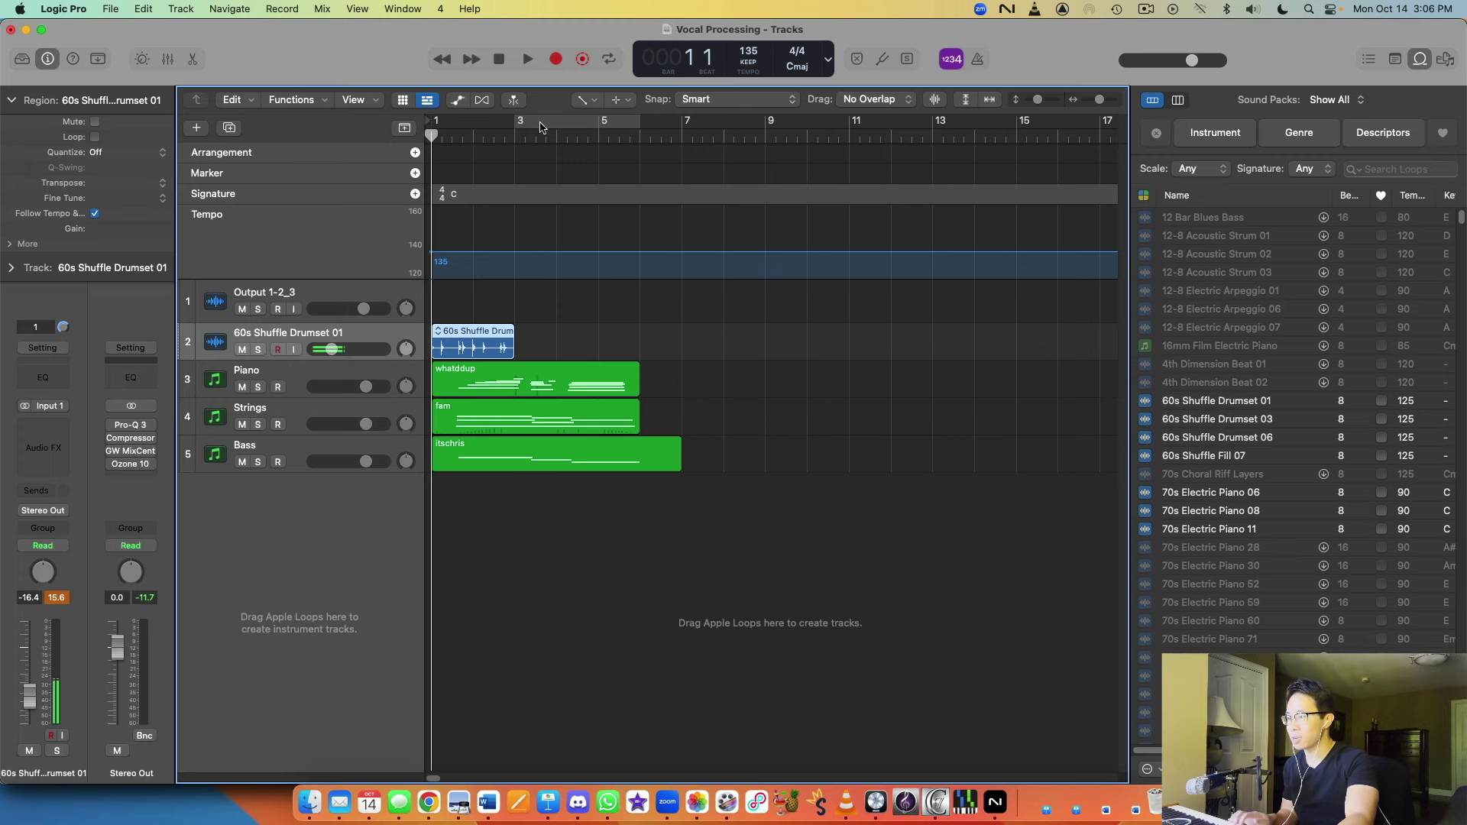
pyautogui.click(493, 130)
pyautogui.press('space')
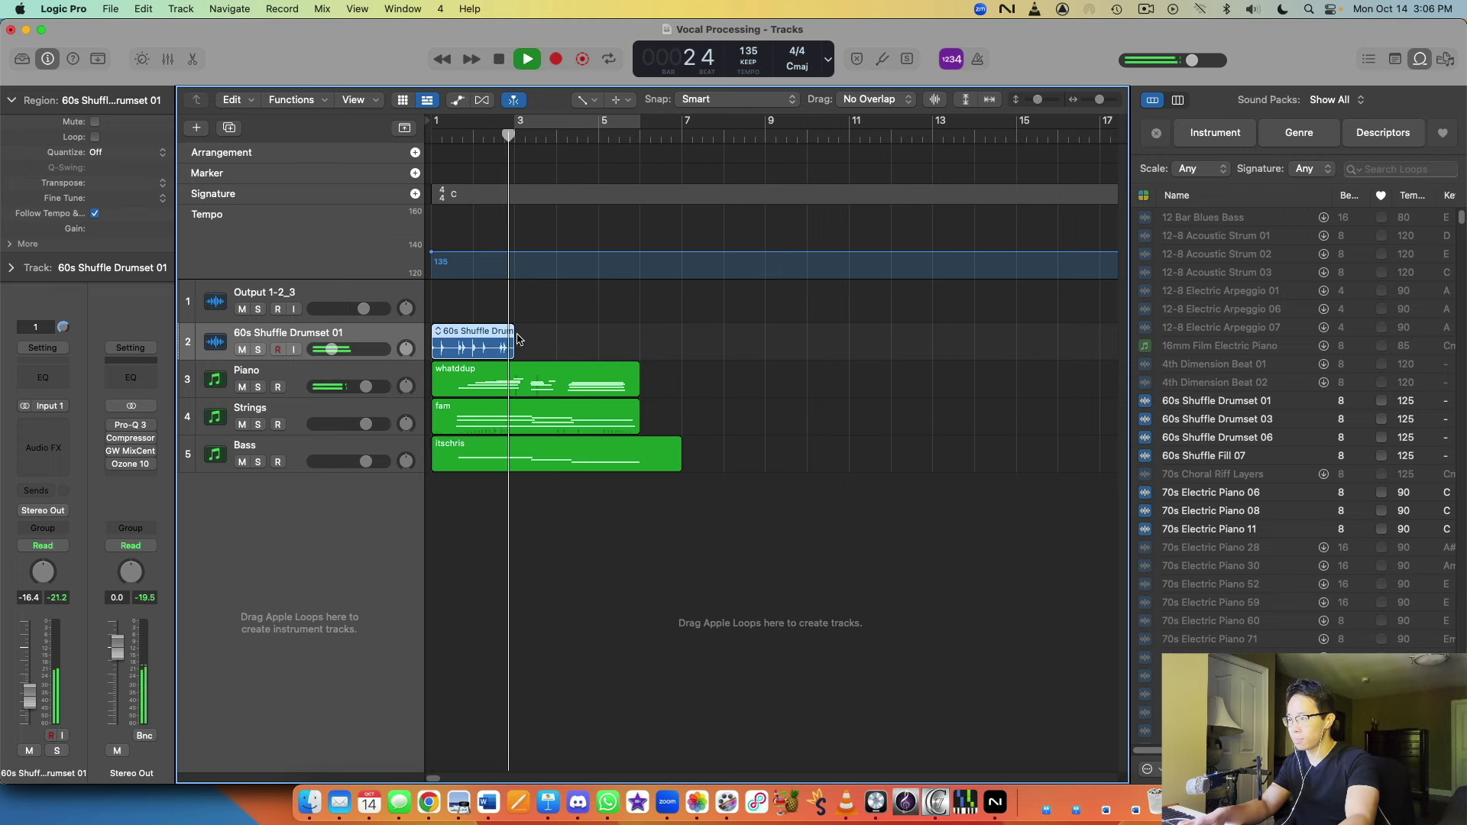
pyautogui.press('space')
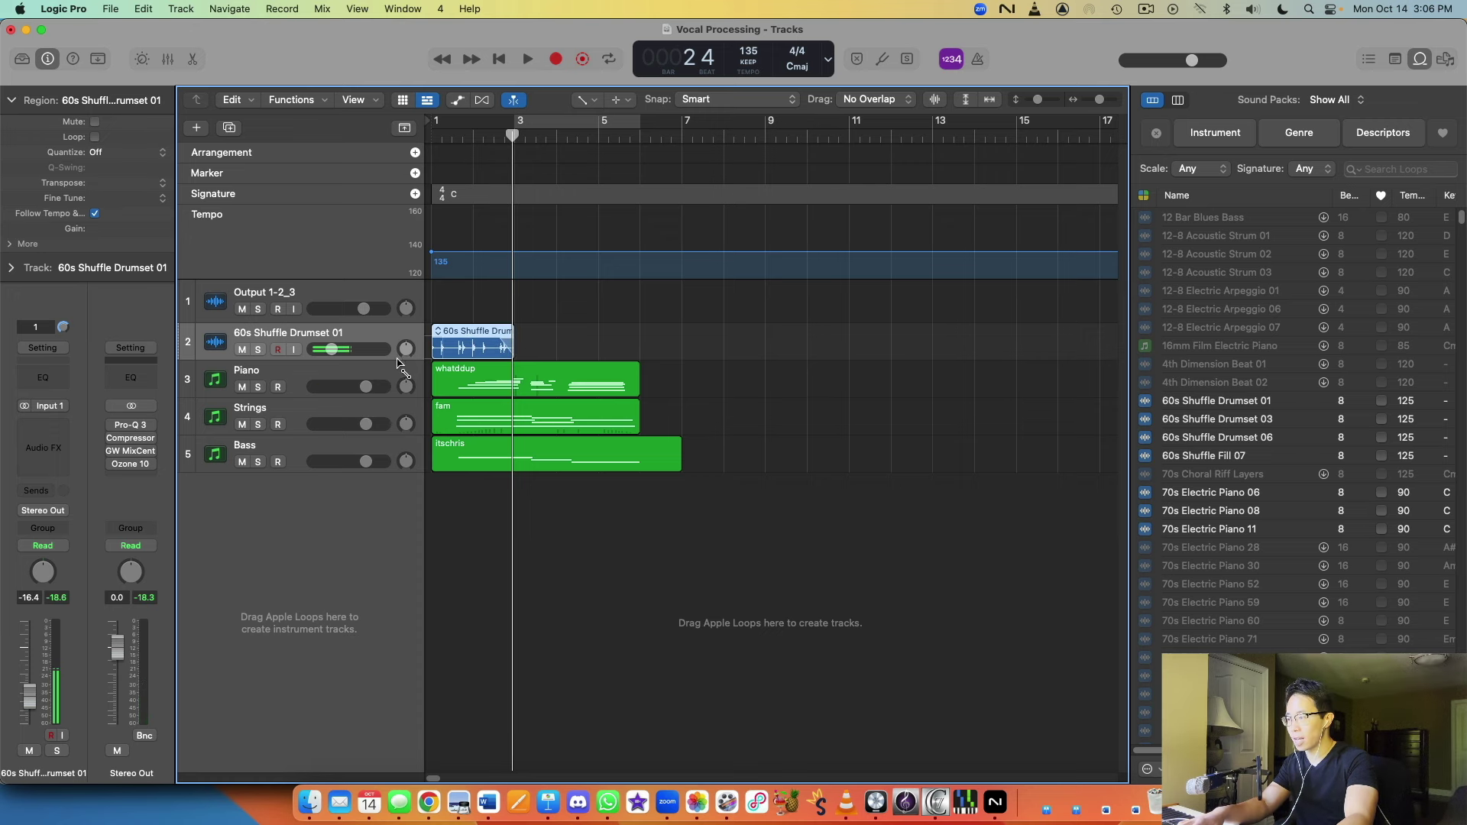
# Close the loop browser, zoom in, and lengthen the drum region's fade-out
pyautogui.click(1419, 60)
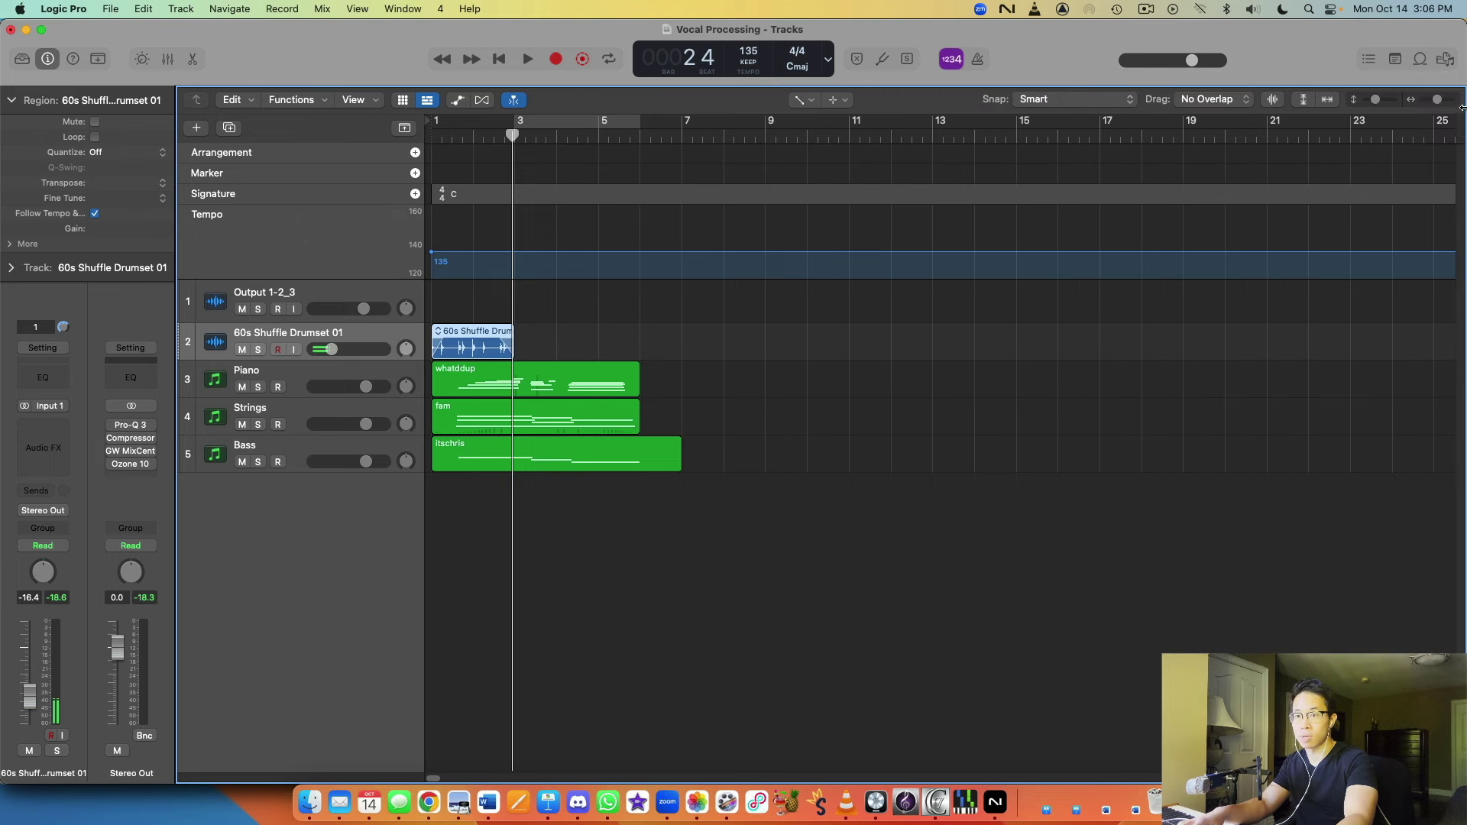
pyautogui.press('super+Right')
pyautogui.press('super+Right')
pyautogui.press('super+Right')
pyautogui.hscroll(-5, 1138, 304)
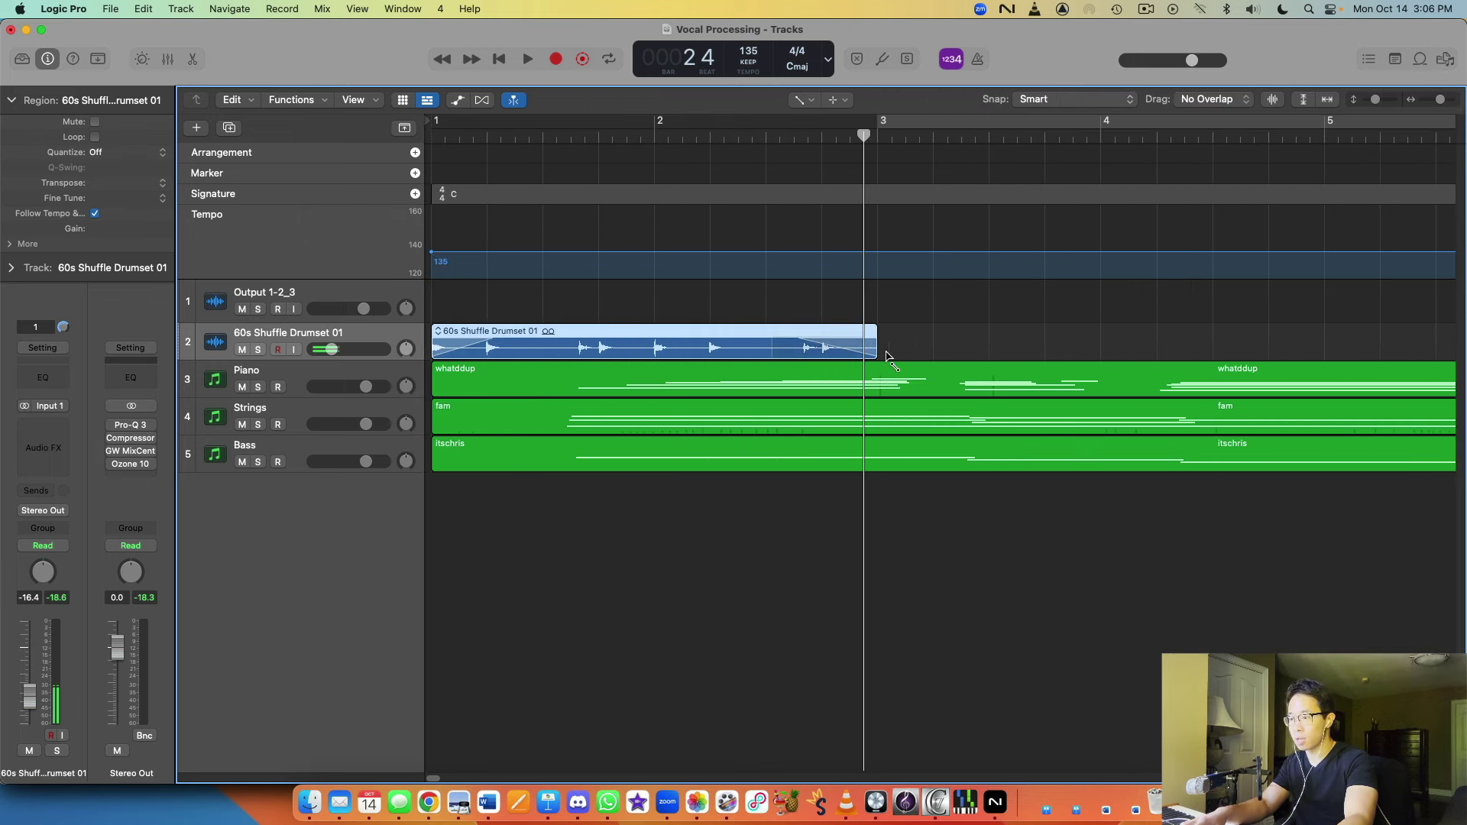
pyautogui.moveTo(736, 352); pyautogui.dragTo(991, 359)
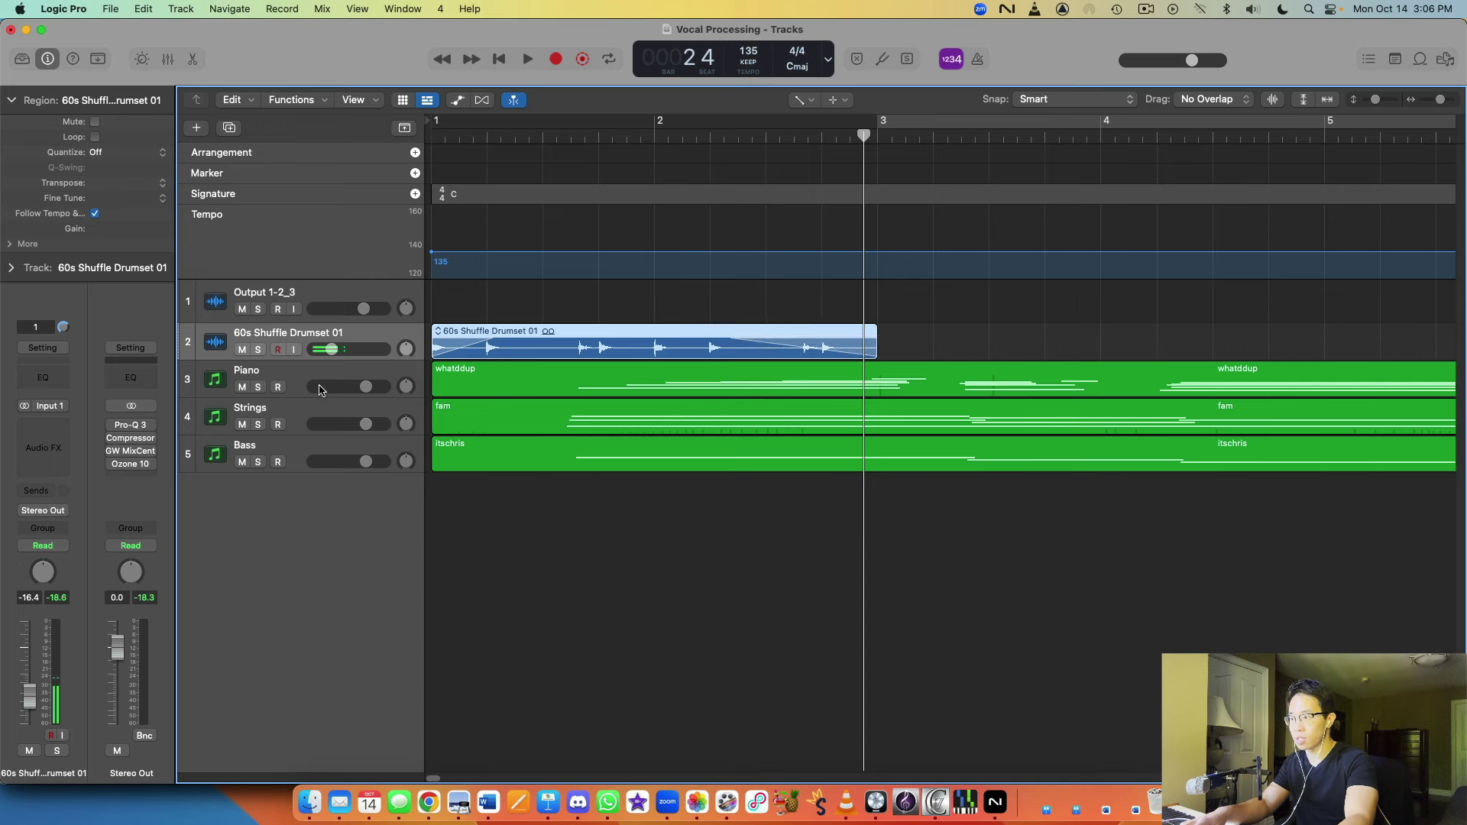
# Solo the 60s Shuffle Drumset 01 track and play it from the song start
pyautogui.press('s')
pyautogui.press('Return')
pyautogui.press('space')
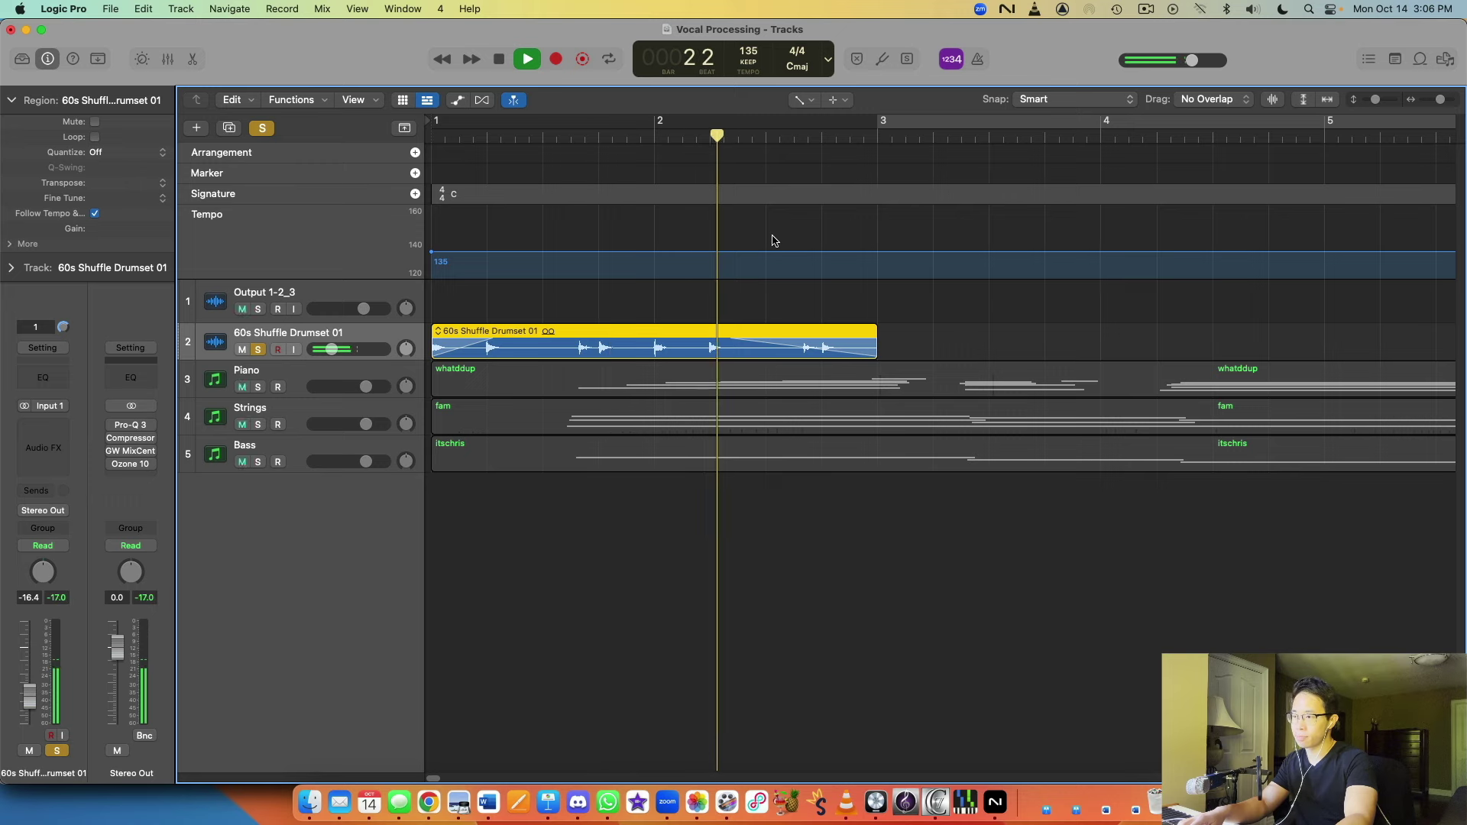
pyautogui.press('space')
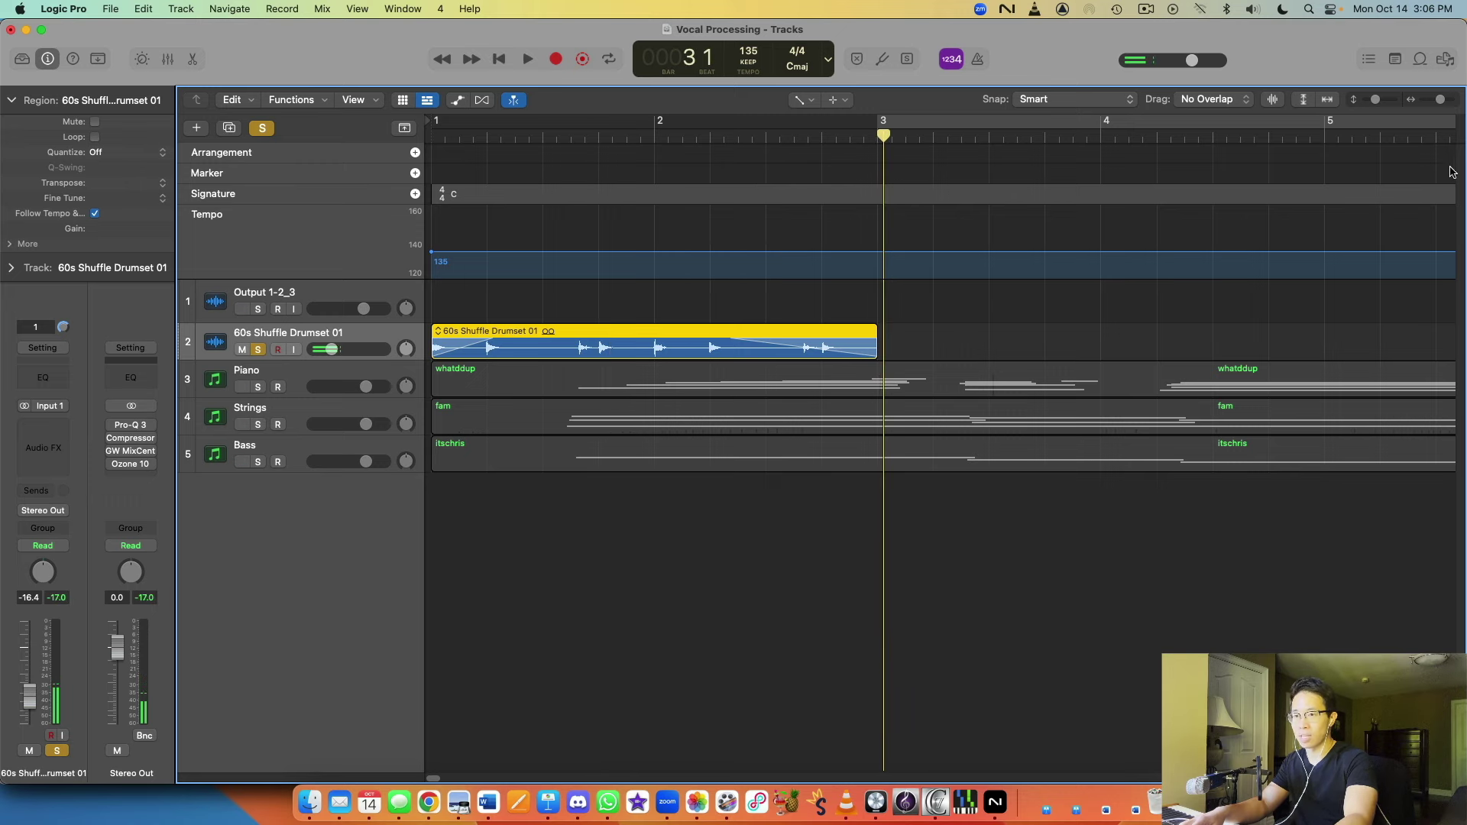
# Show volume automation, zoom out to bars 1–13, and delete the drumset track
pyautogui.press('a')
pyautogui.press('a')
pyautogui.moveTo(1440, 100); pyautogui.dragTo(1438, 100)
pyautogui.press('super+BackSpace')
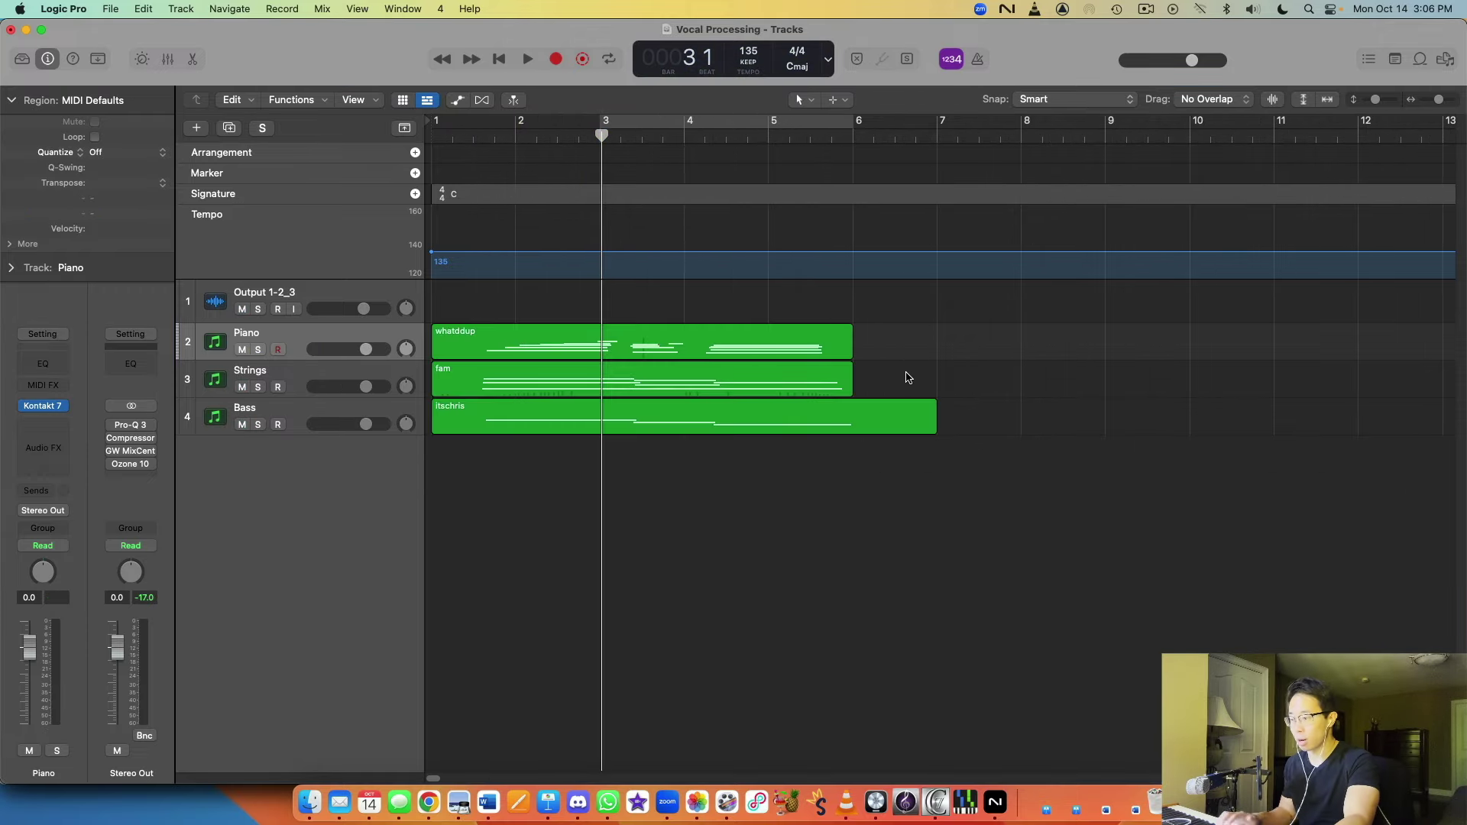
pyautogui.press('t')
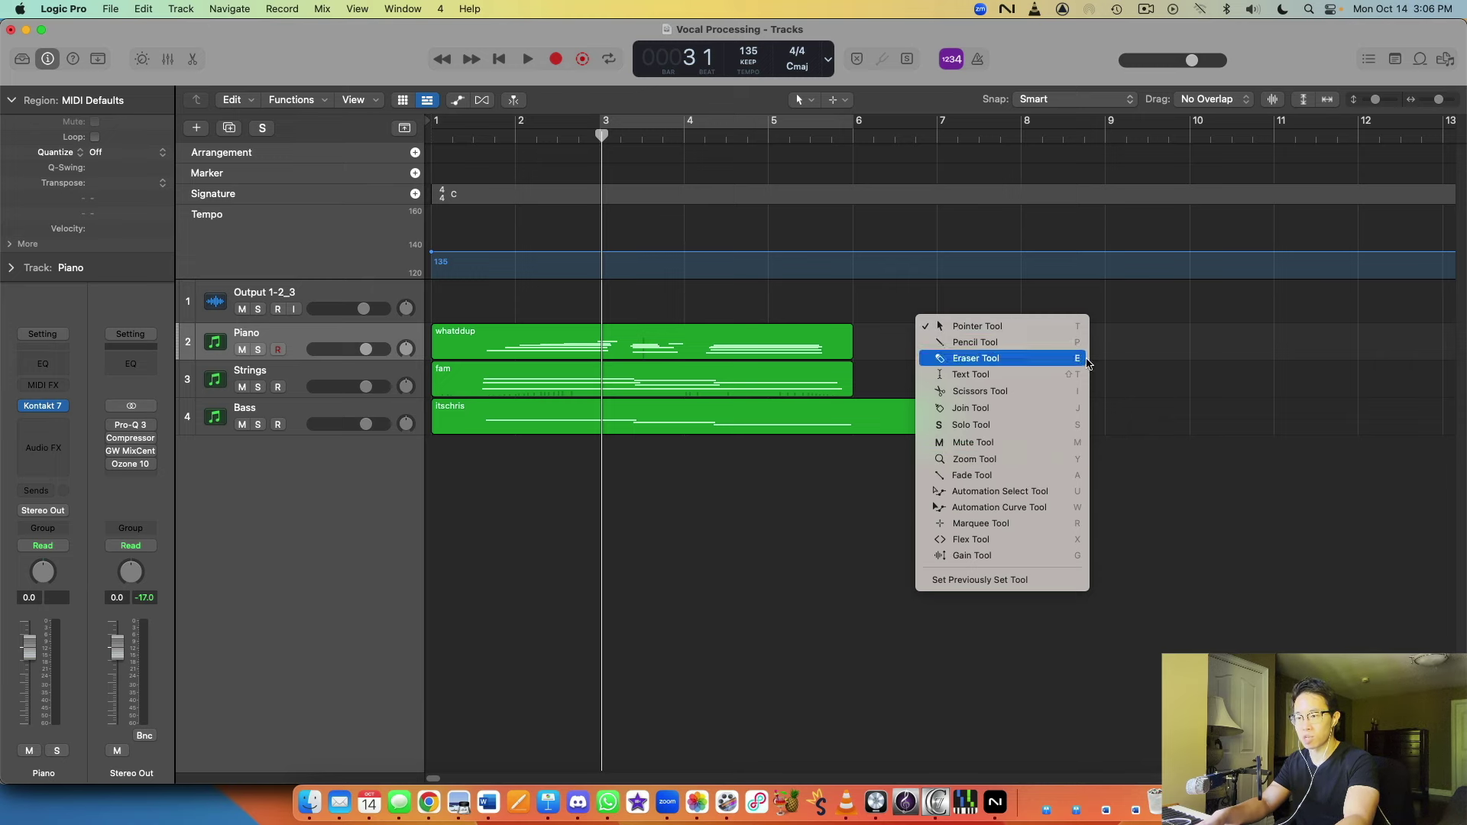
pyautogui.click(1112, 480)
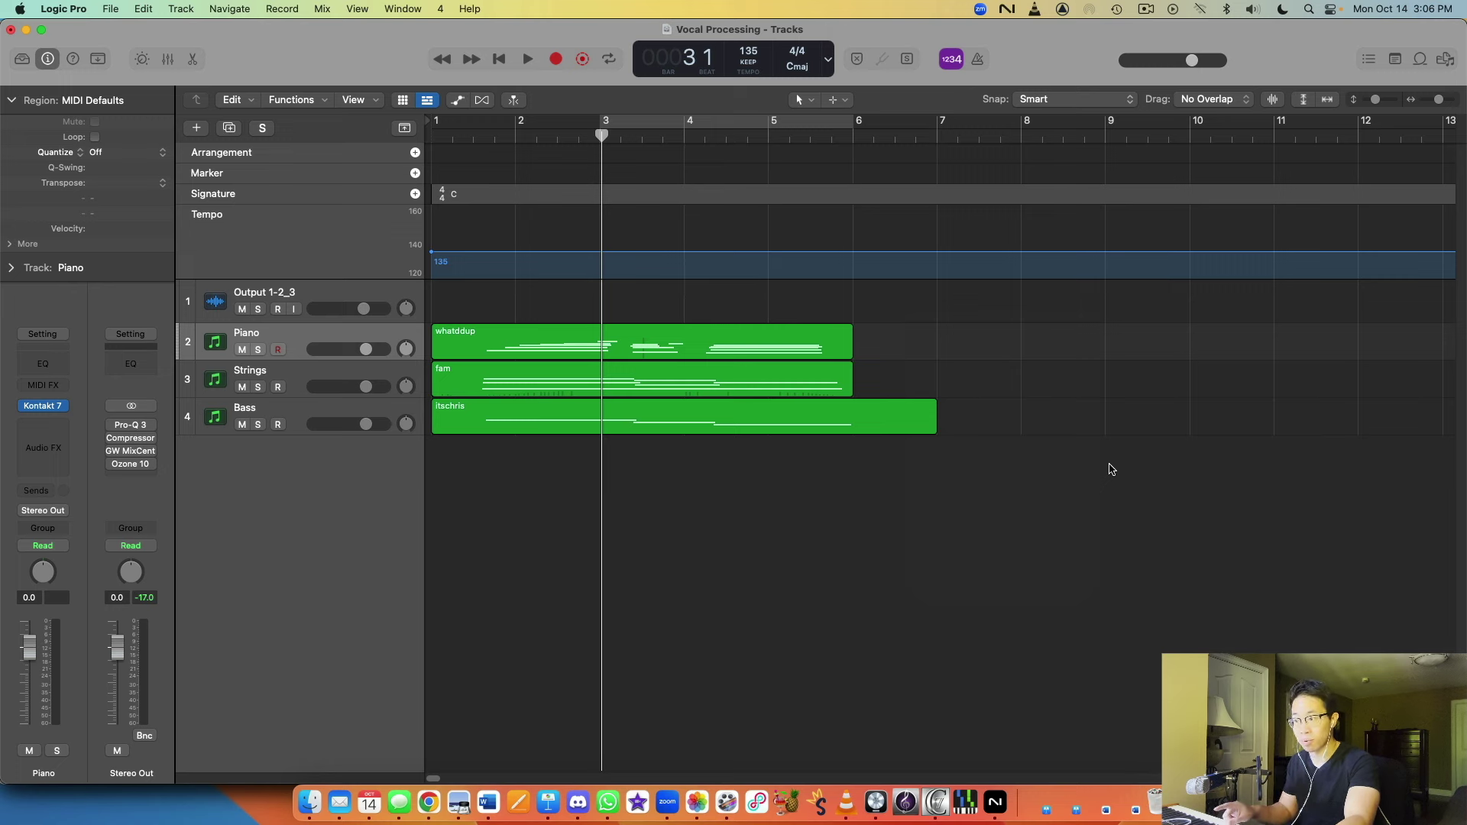
pyautogui.press('Return')
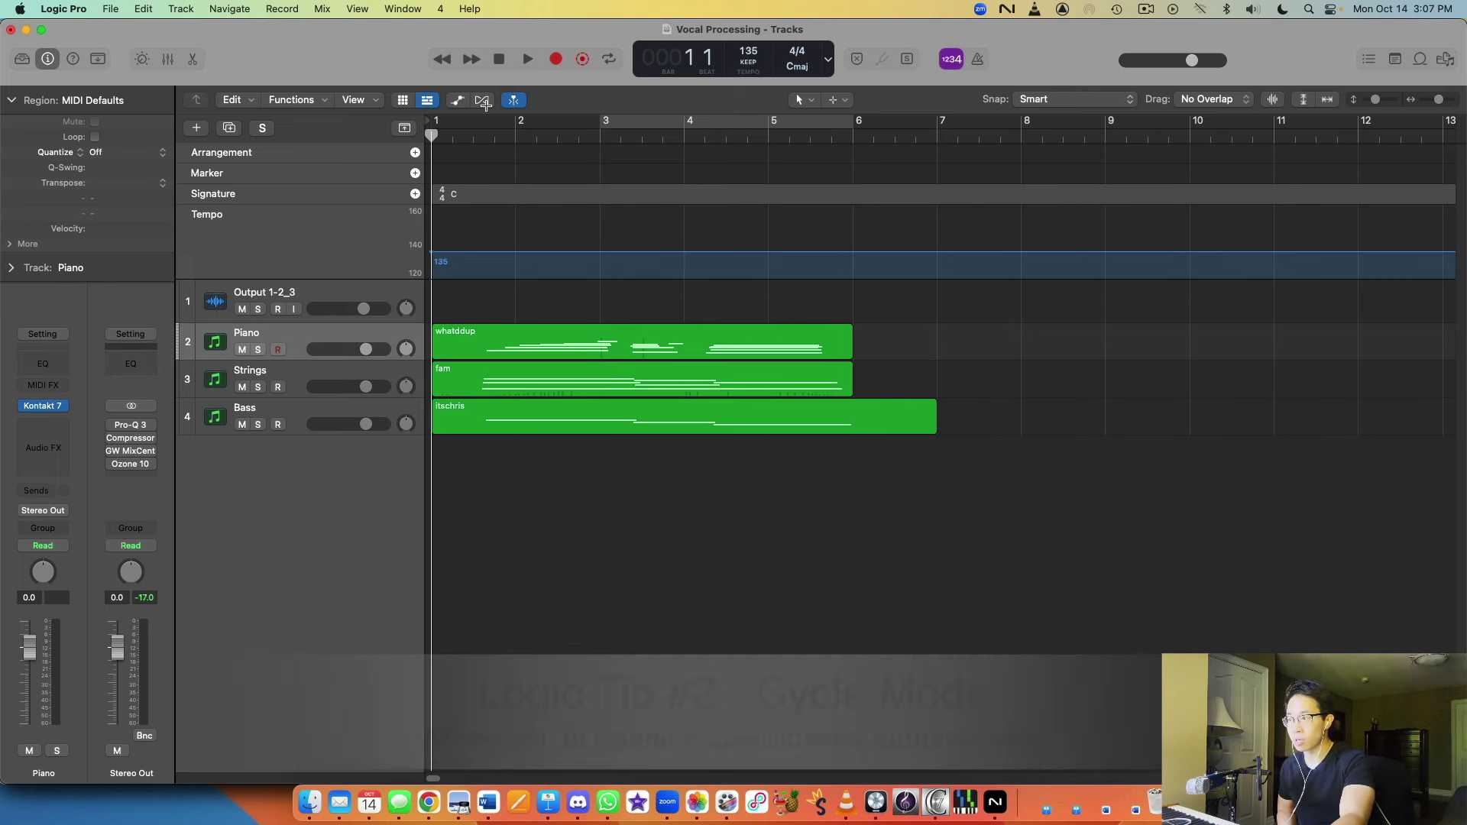
# Set a cycle range from bar 1 beat 3 to bar 6 and start looped playback
pyautogui.moveTo(471, 126); pyautogui.dragTo(853, 123)
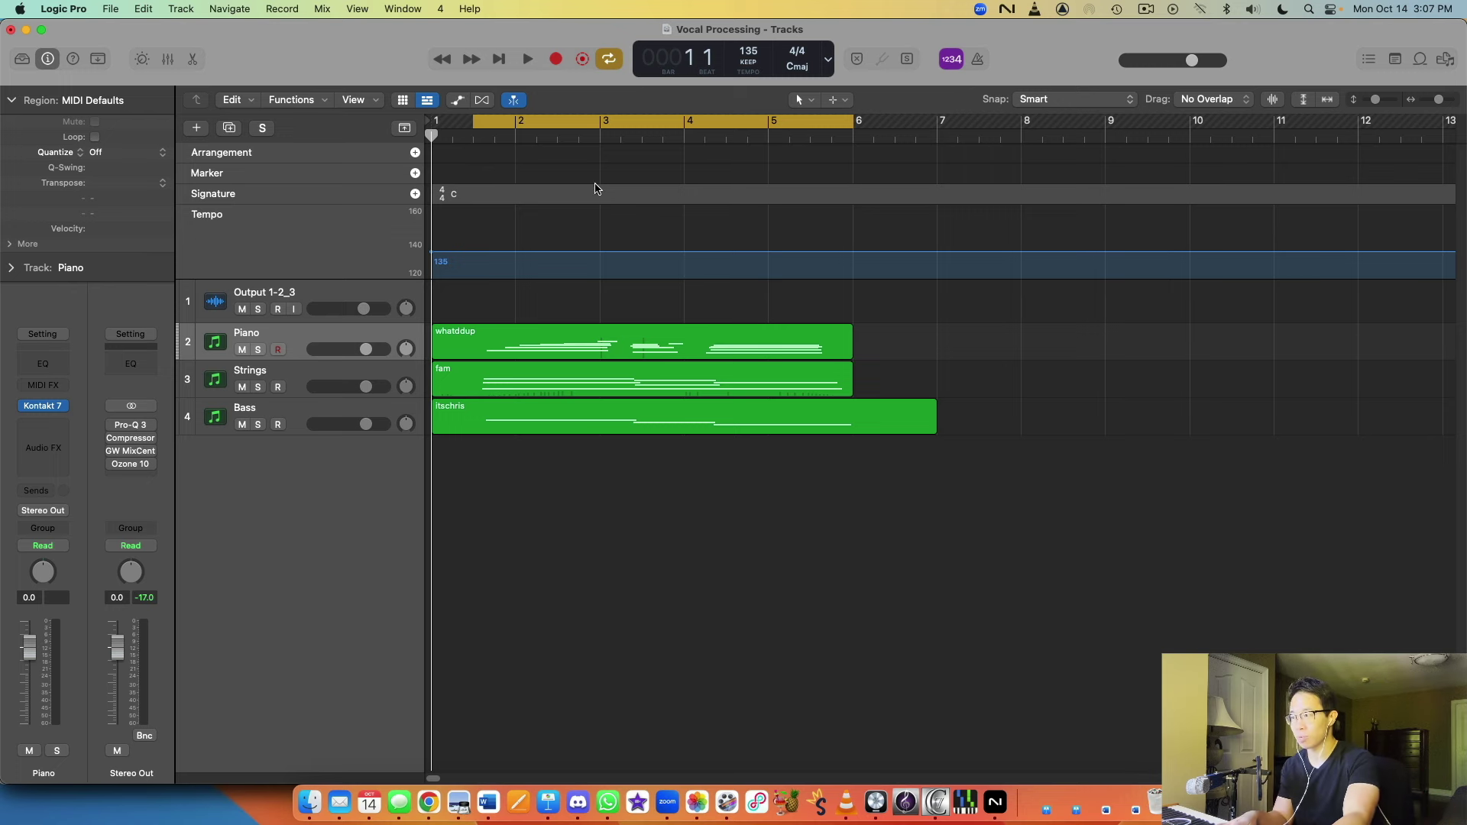
pyautogui.press('space')
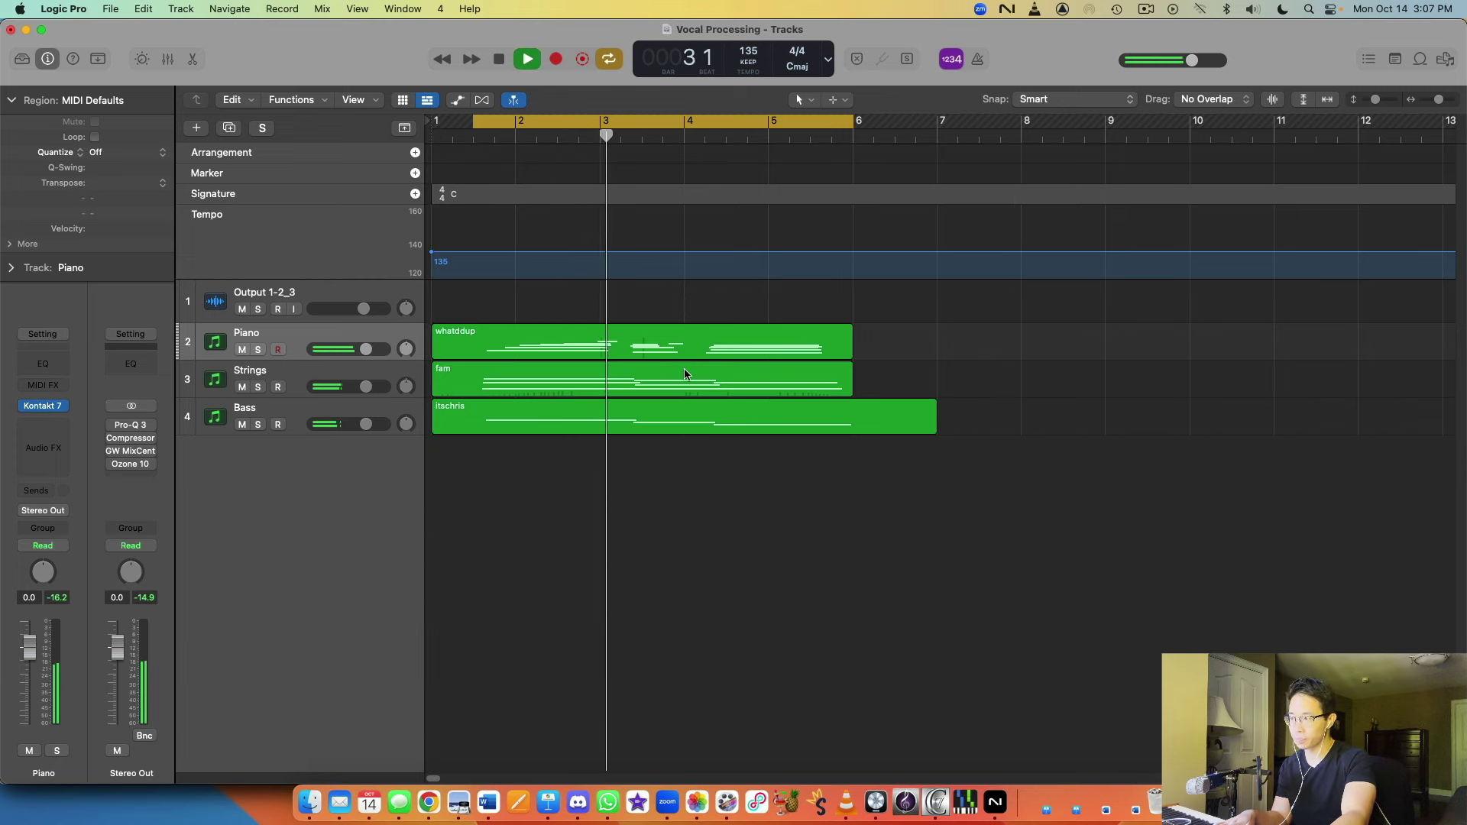
# In the whatddup Piano Roll, raise a yellow note's velocity to 88
pyautogui.doubleClick(688, 344)
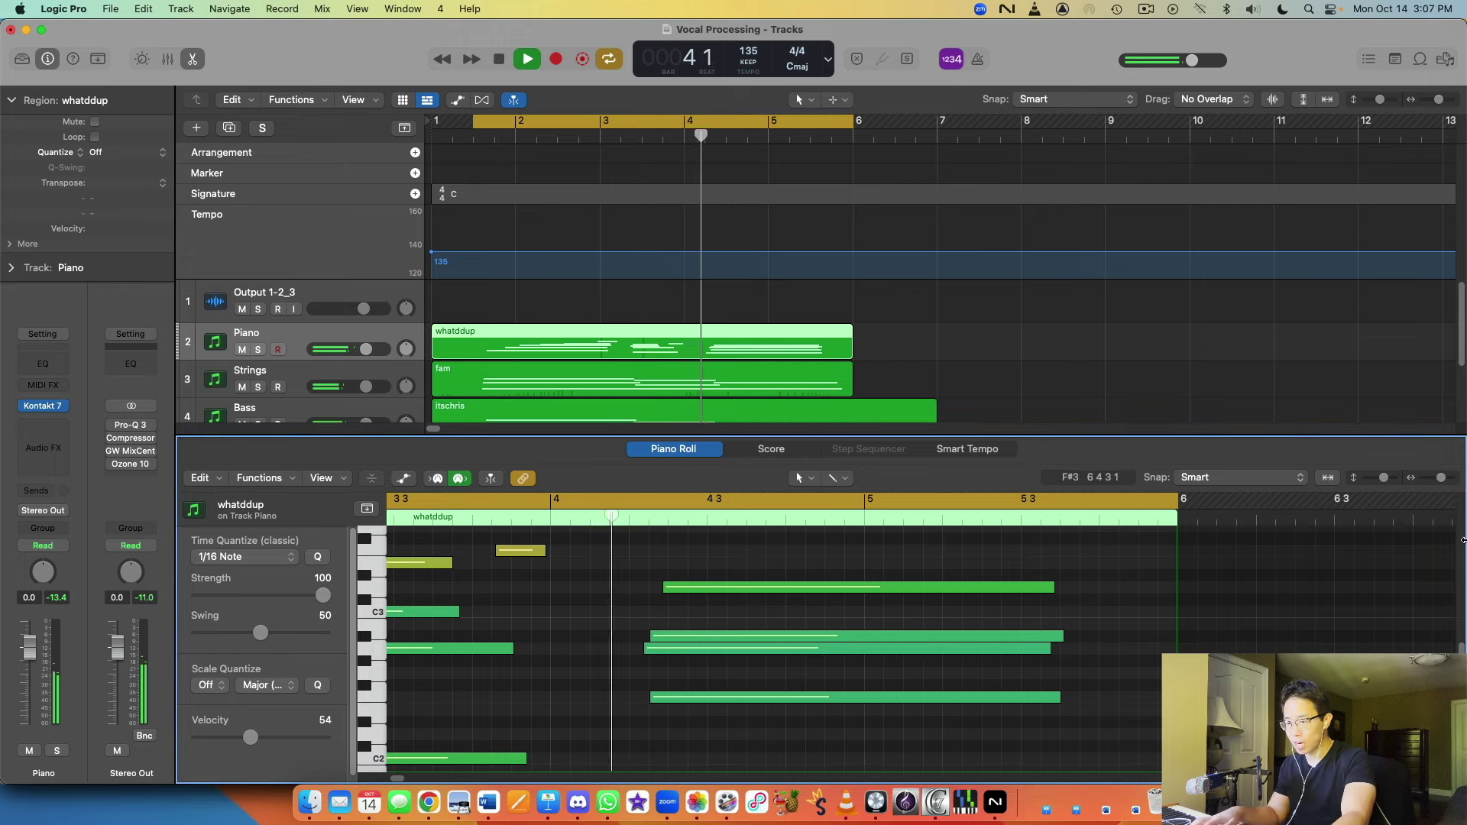
pyautogui.hscroll(-3, 772, 606)
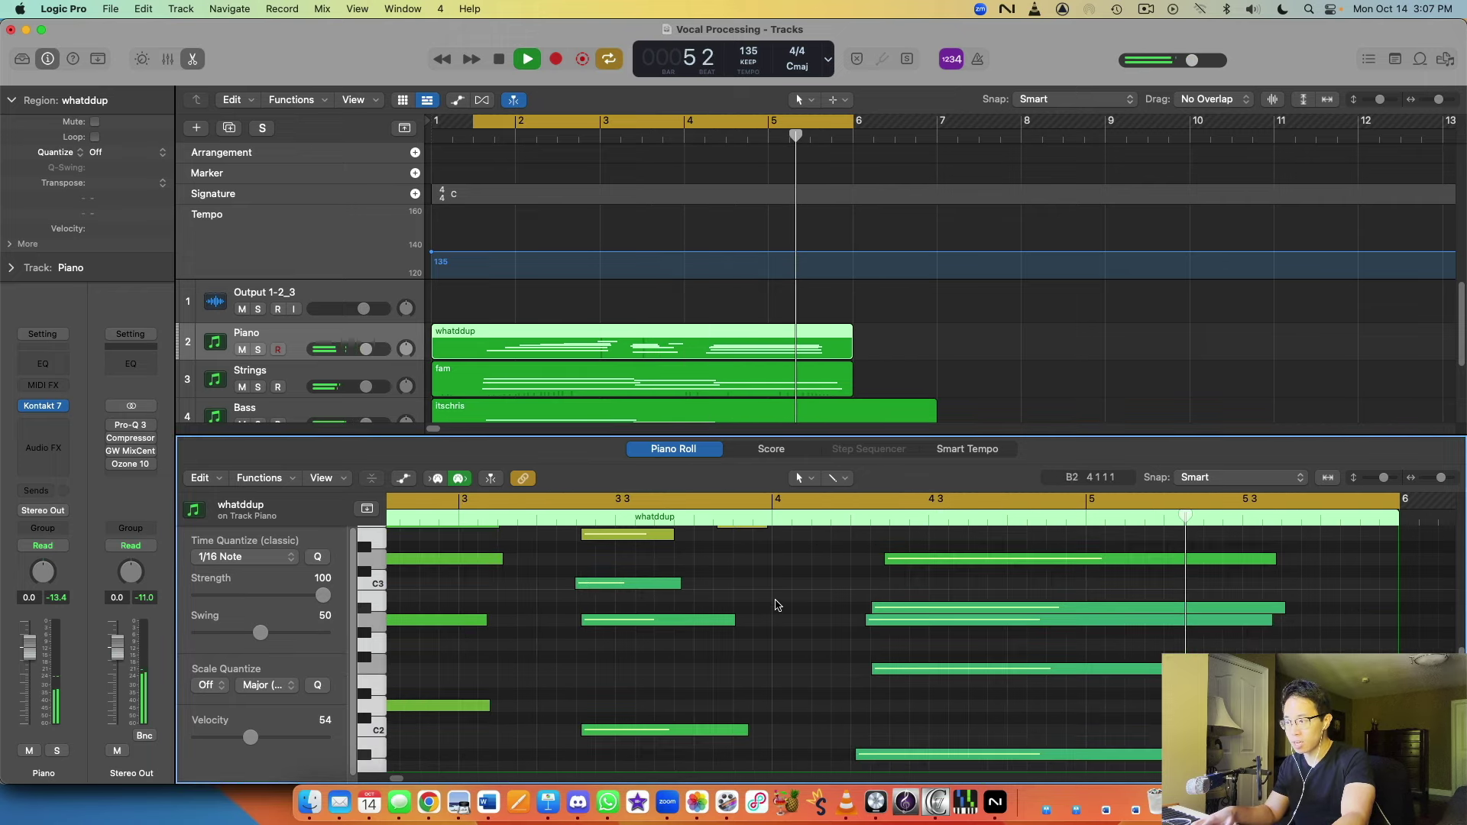
pyautogui.click(644, 566)
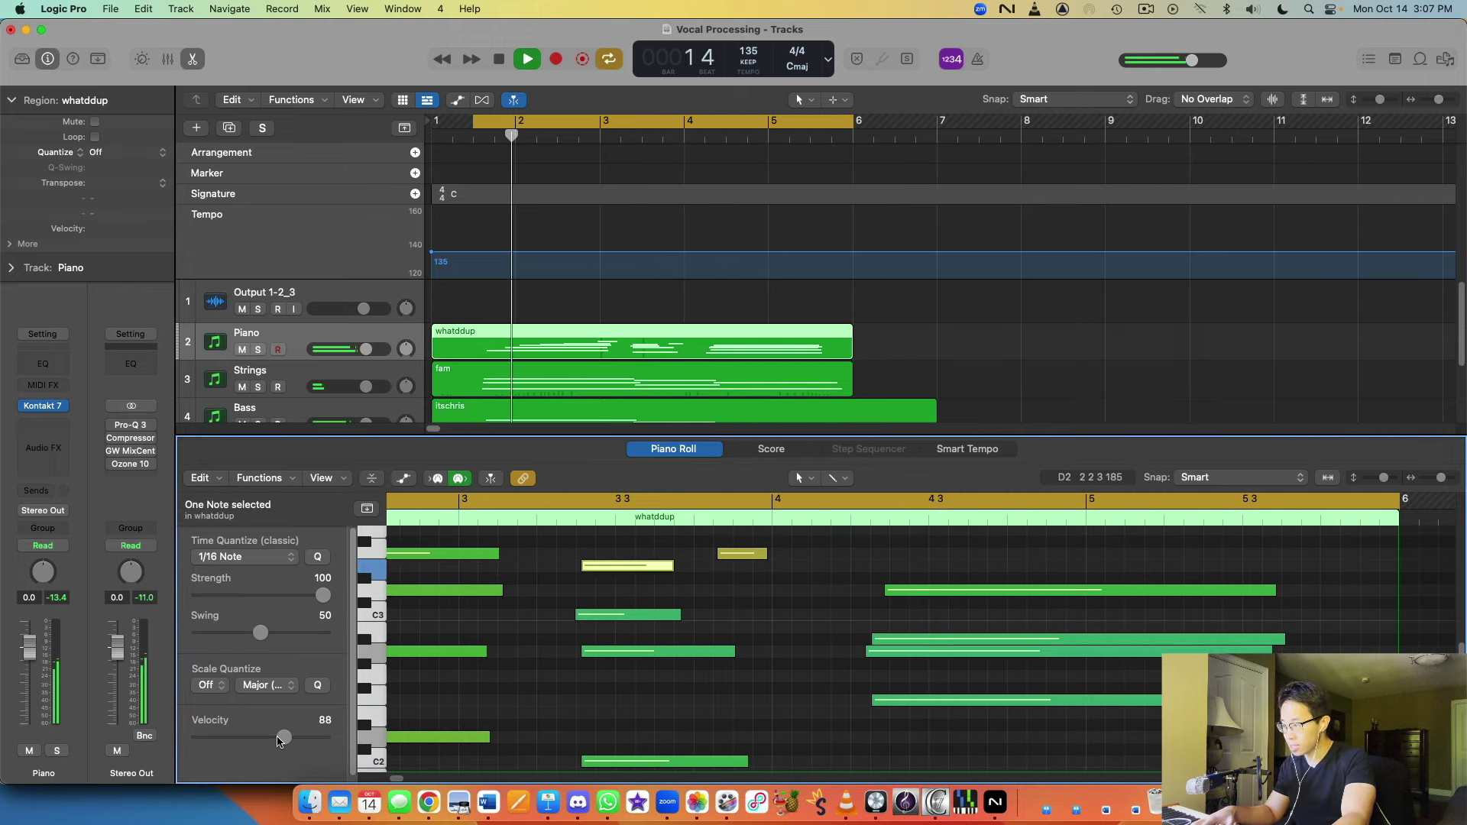
pyautogui.moveTo(250, 737); pyautogui.dragTo(271, 739)
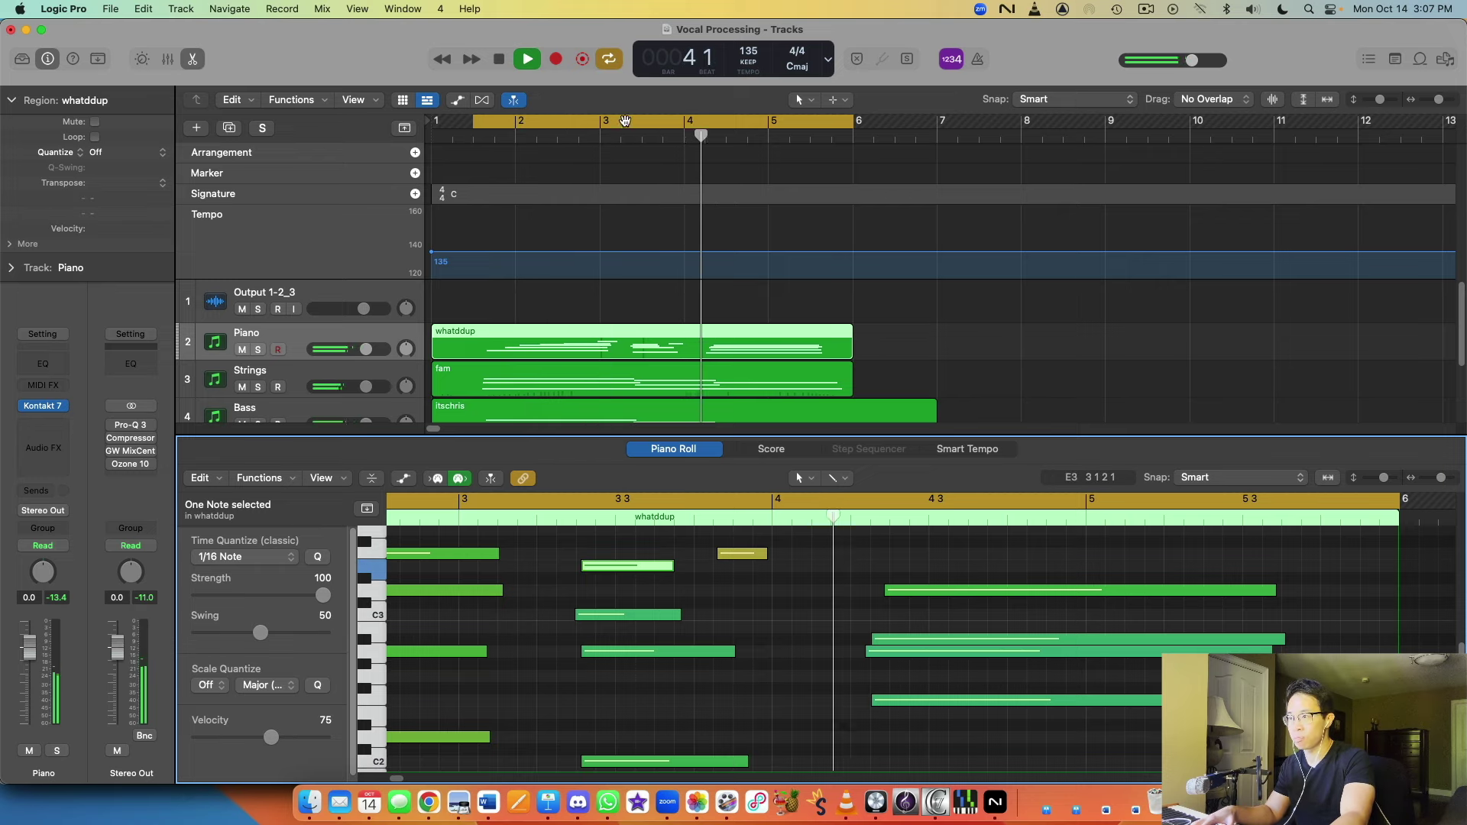
# Raise the short note near bar 3.4 to velocity 92, then close the note editor
pyautogui.scroll(3, 825, 596)
pyautogui.click(828, 592)
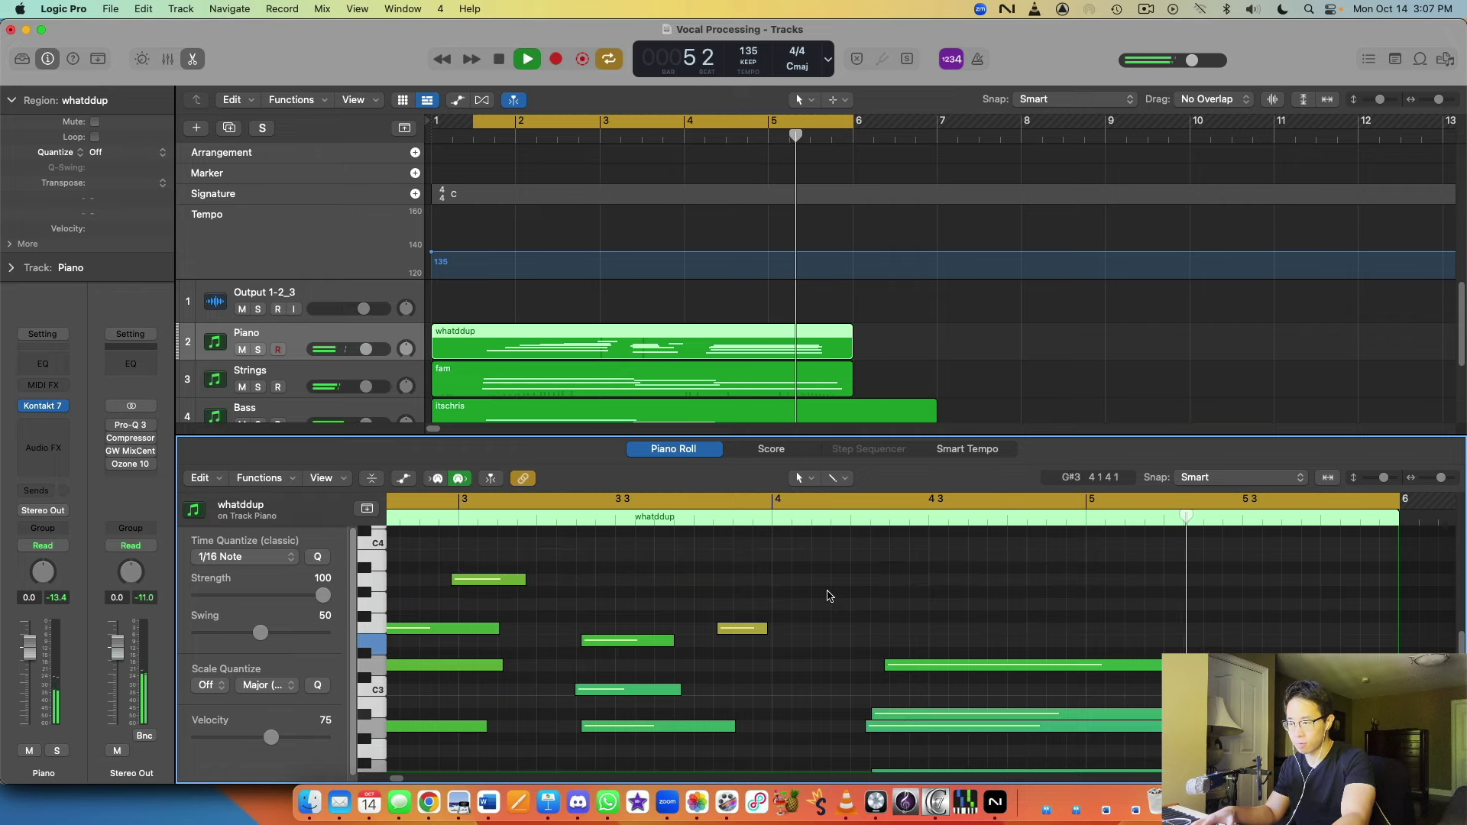
pyautogui.click(741, 628)
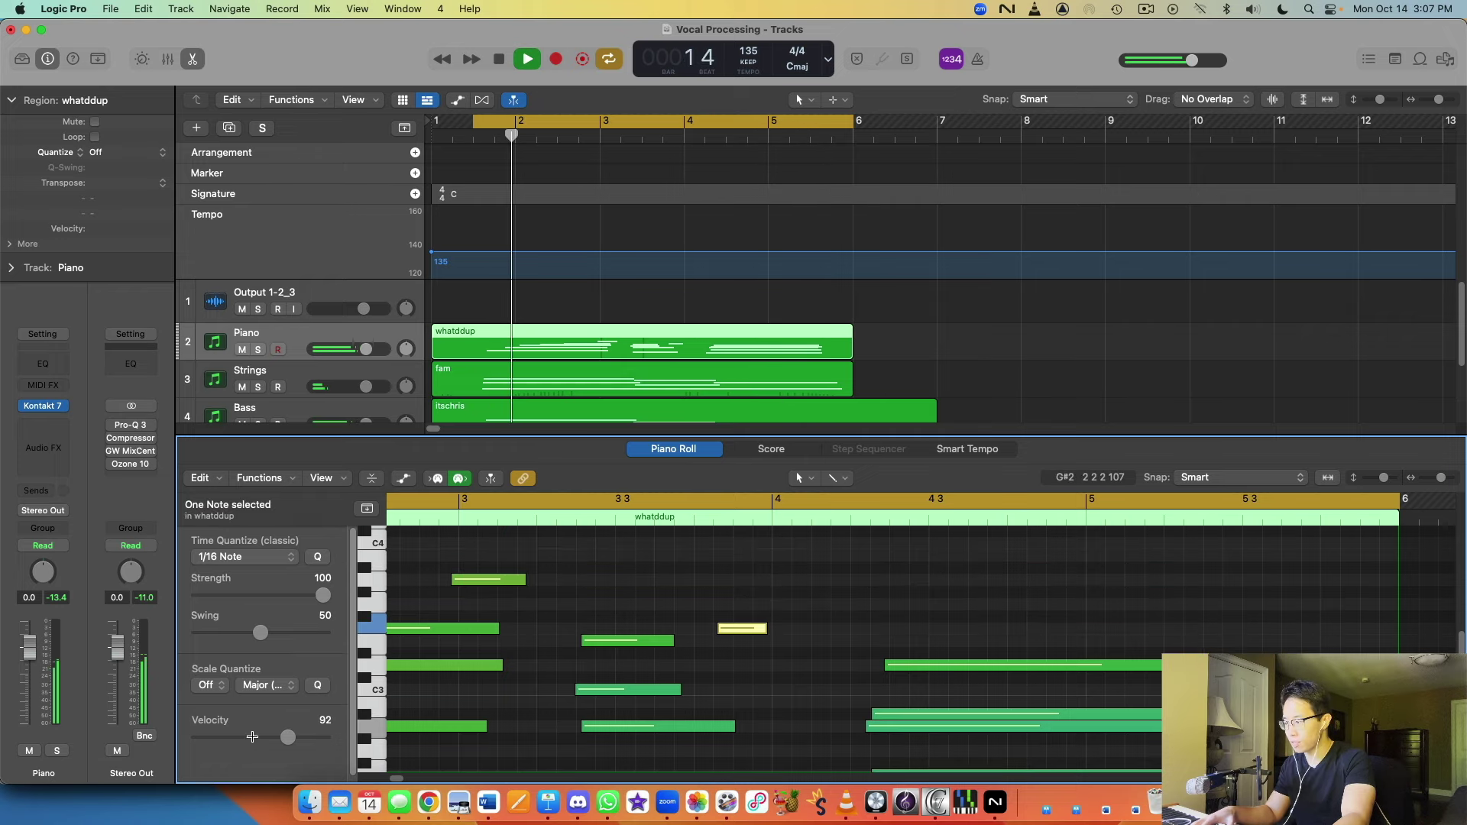
pyautogui.moveTo(271, 738); pyautogui.dragTo(277, 739)
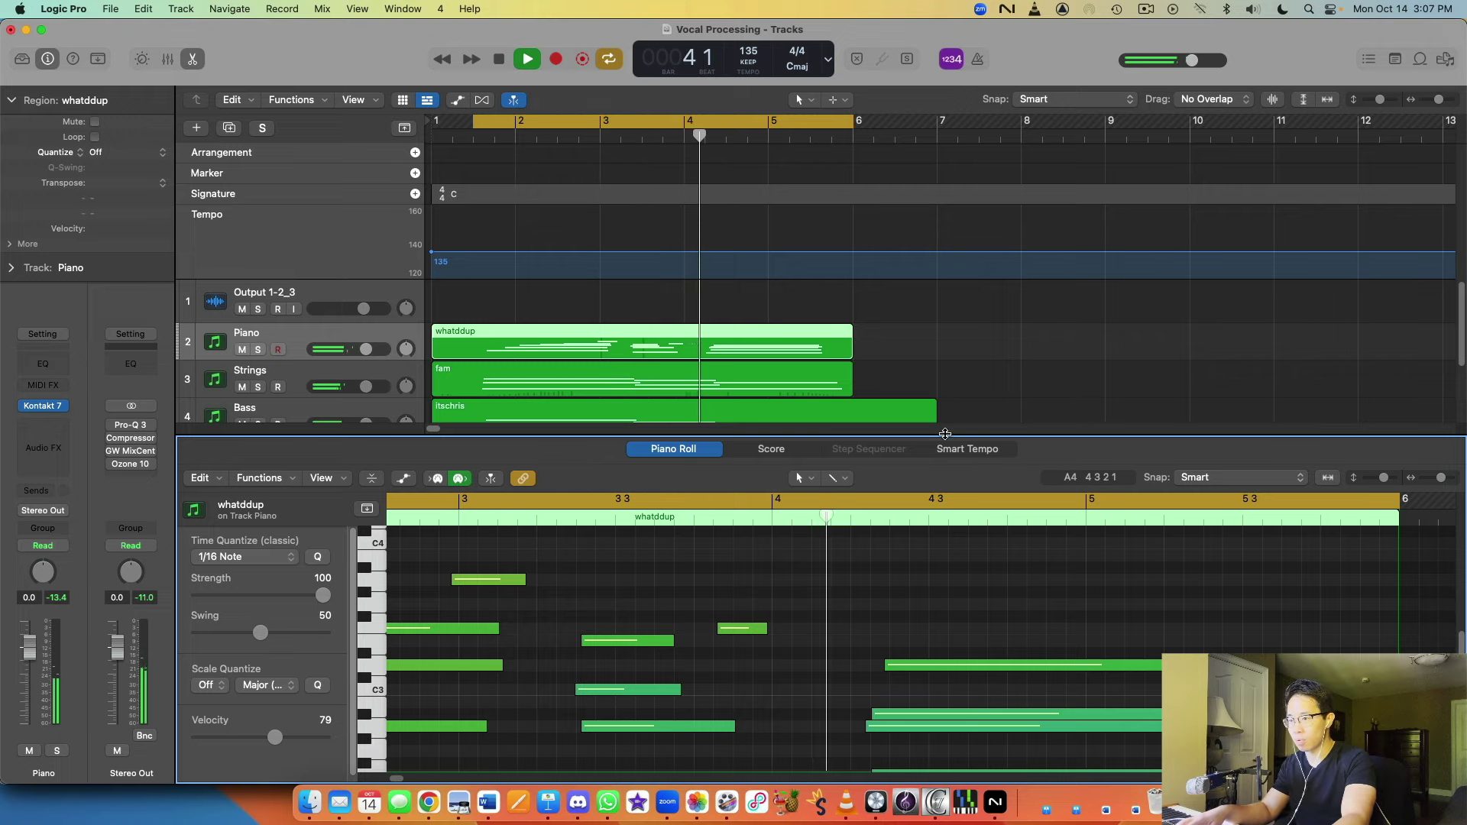
pyautogui.moveTo(945, 434); pyautogui.dragTo(945, 256)
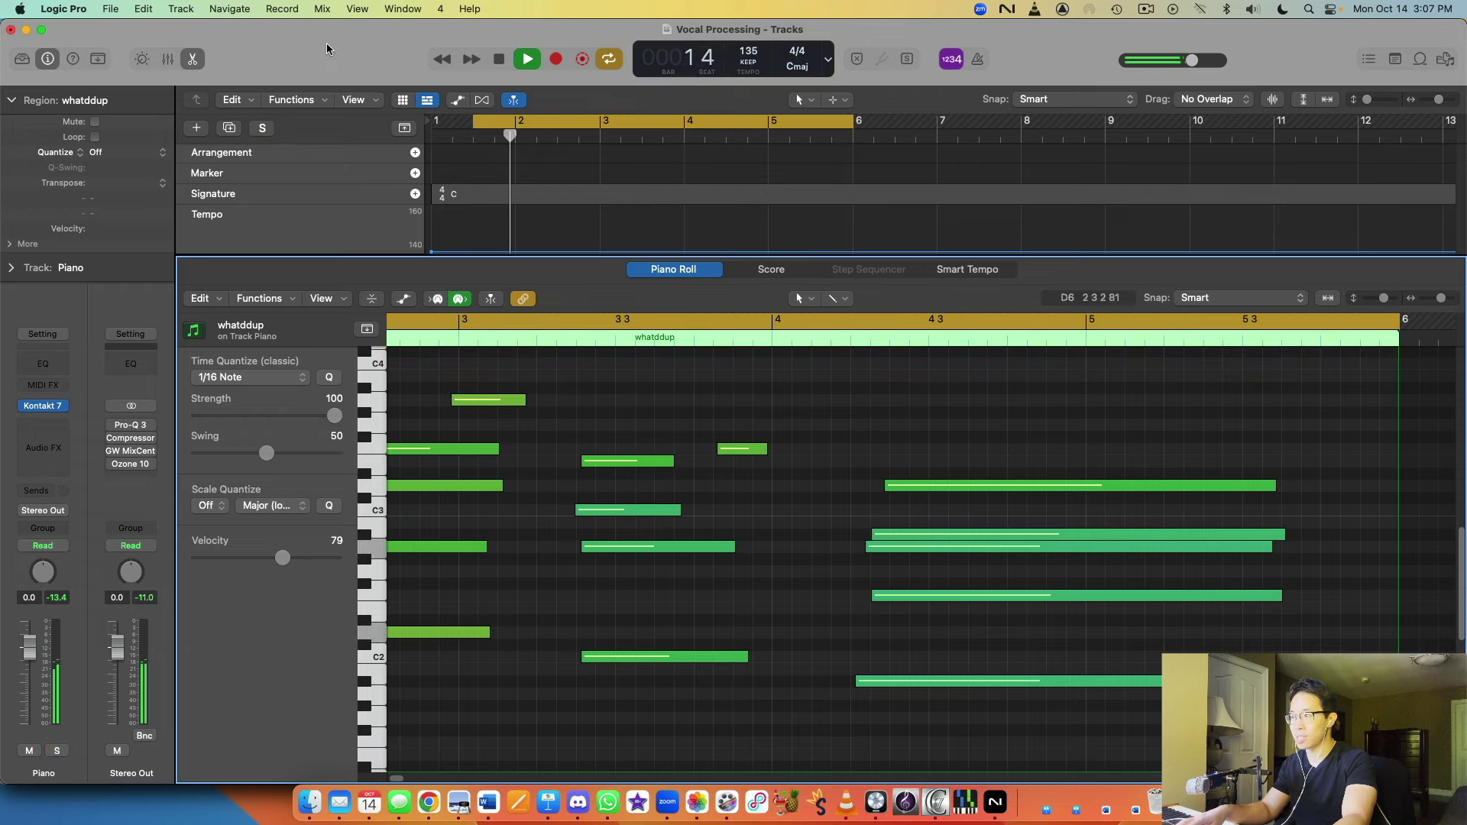
pyautogui.press('e')
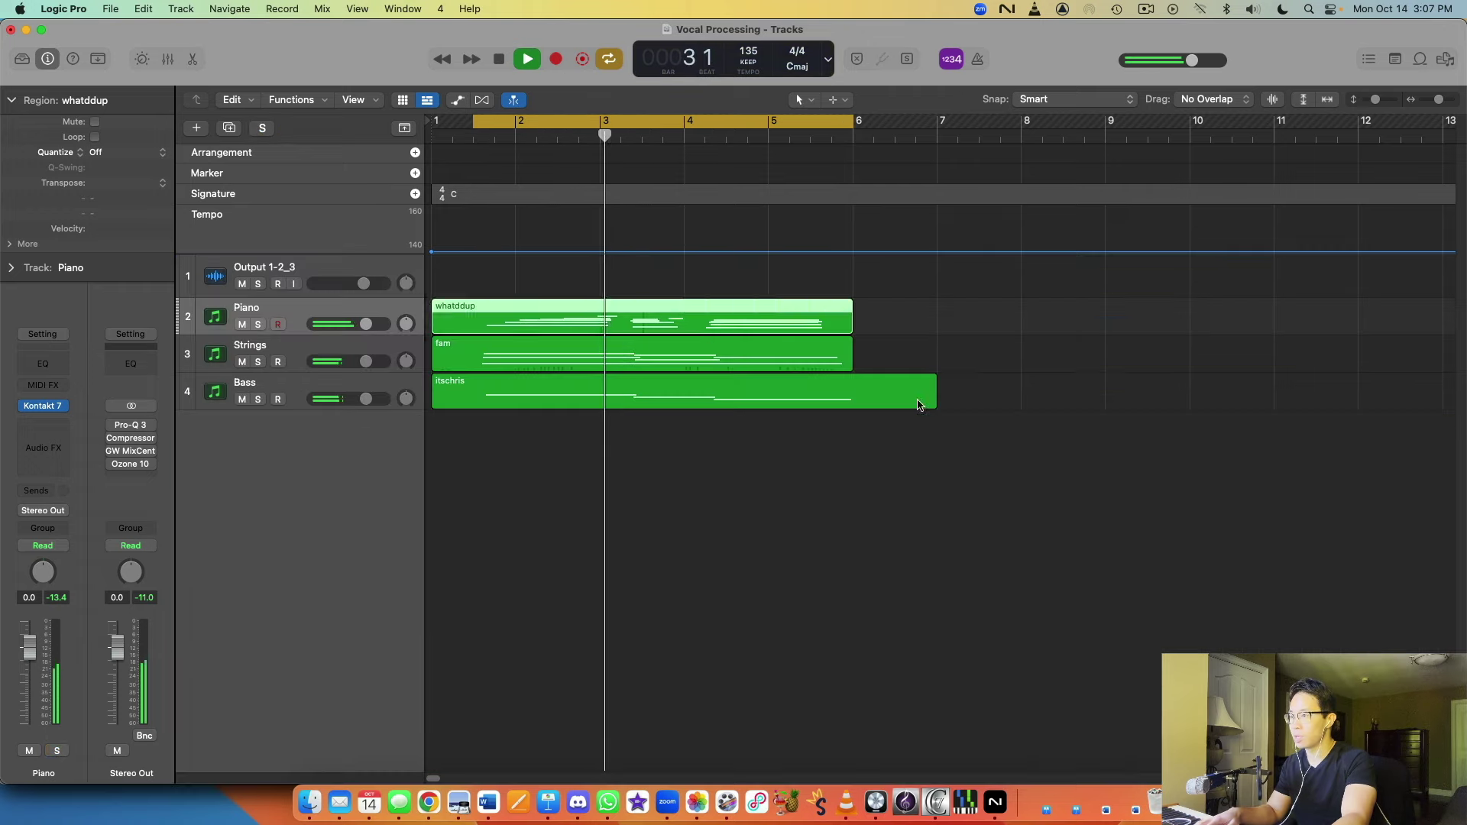
pyautogui.click(1100, 474)
# Stop playback, turn cycle off, and draw a new cycle range from bar 1.7 to 4
pyautogui.press('space')
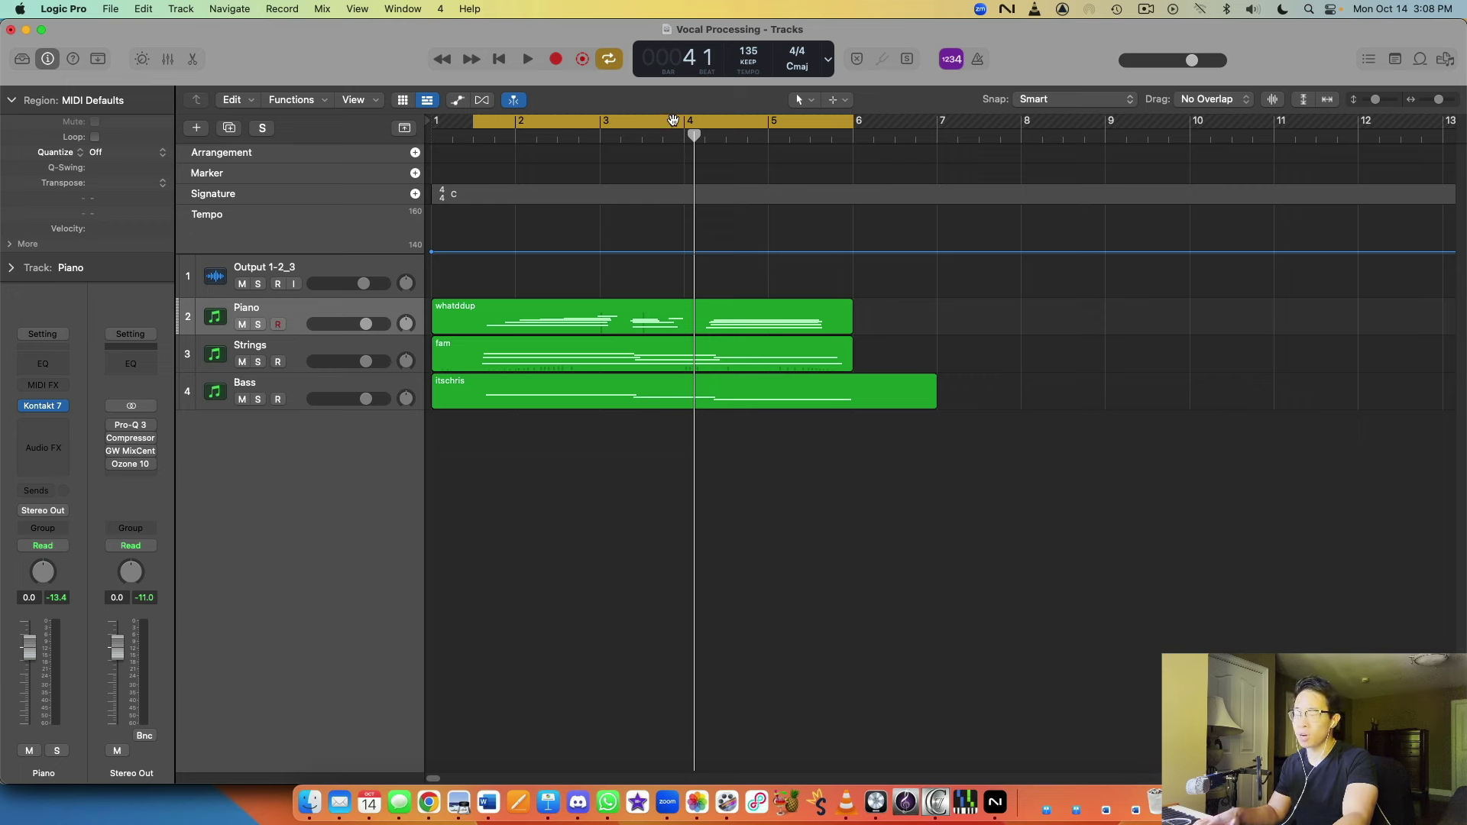
pyautogui.click(673, 120)
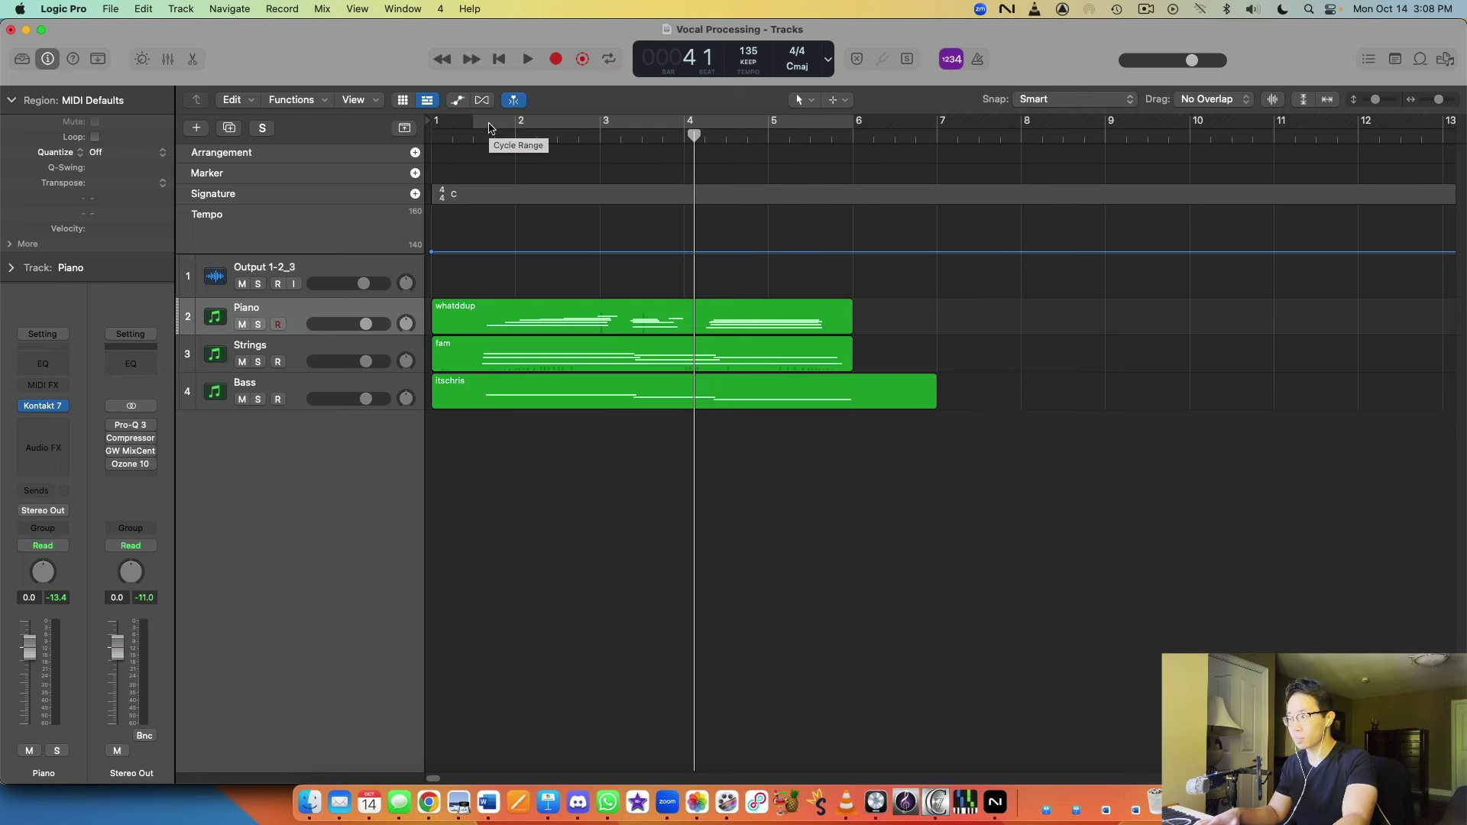
pyautogui.moveTo(490, 128); pyautogui.dragTo(905, 135)
pyautogui.click(764, 126)
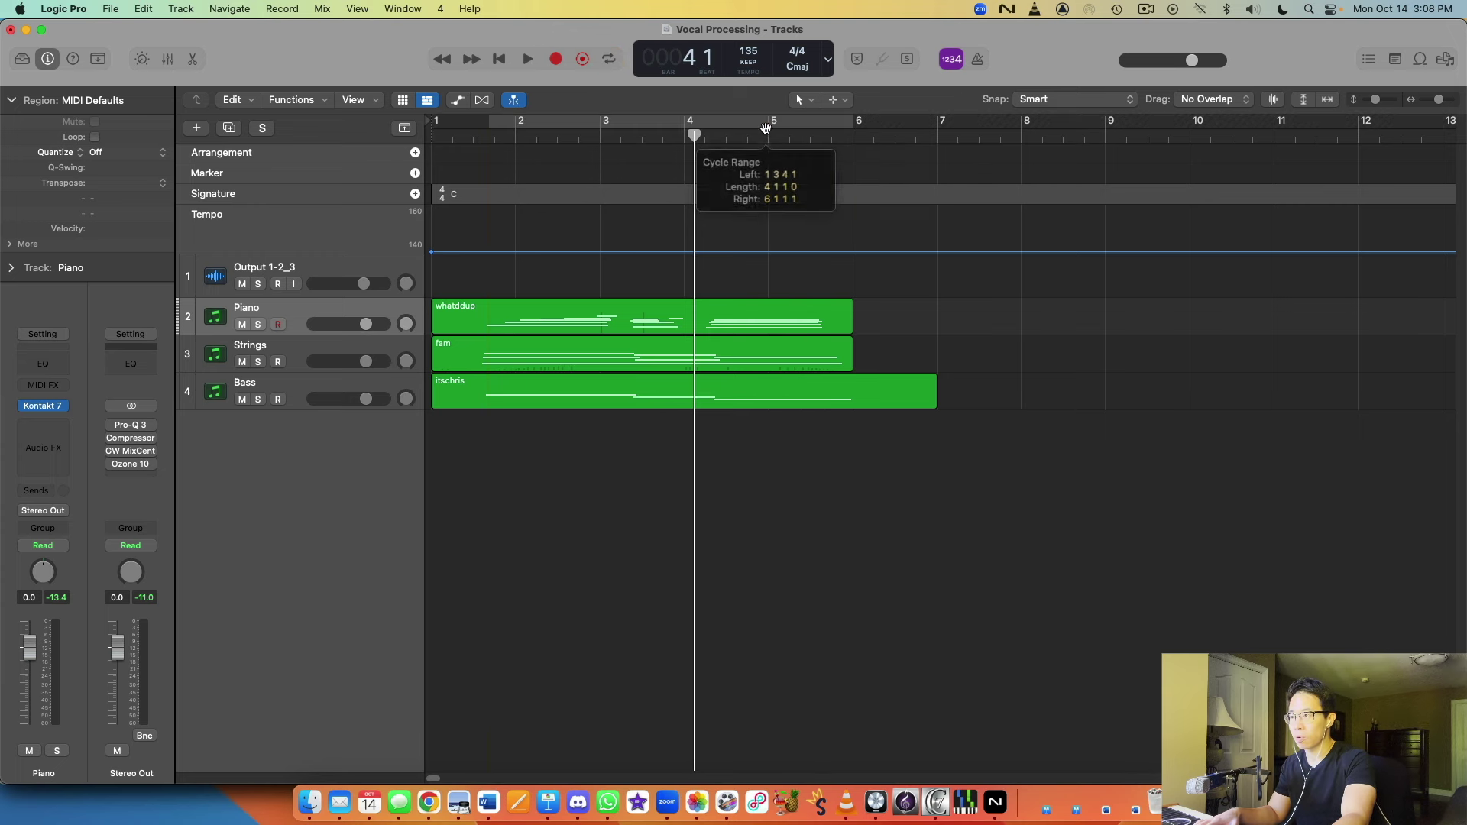
# Toggle cycle mode, set a range from about bar 2.5 to 5.6, and leave cycle off
pyautogui.click(611, 58)
pyautogui.click(611, 58)
pyautogui.click(612, 58)
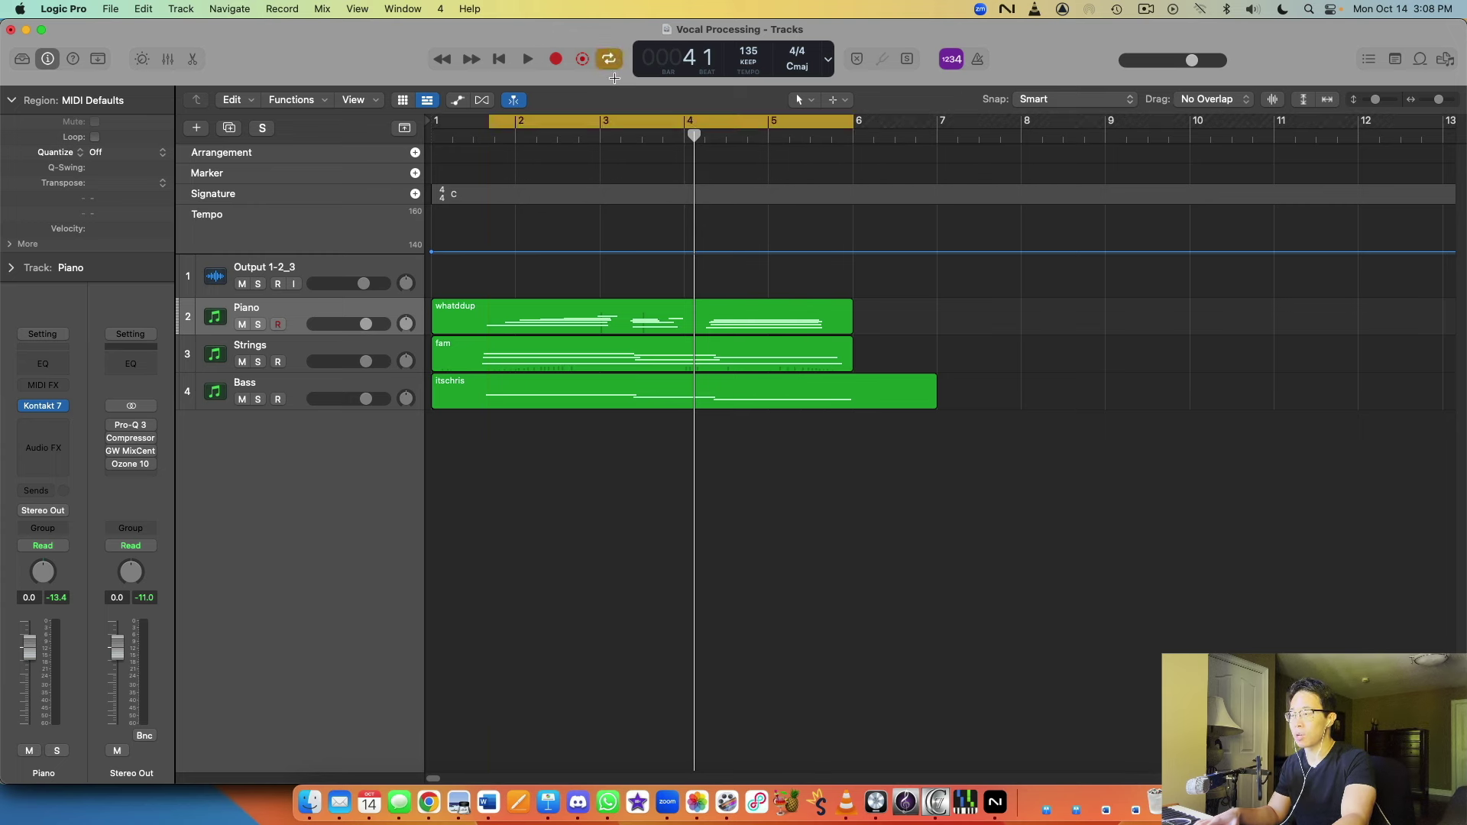
pyautogui.click(611, 59)
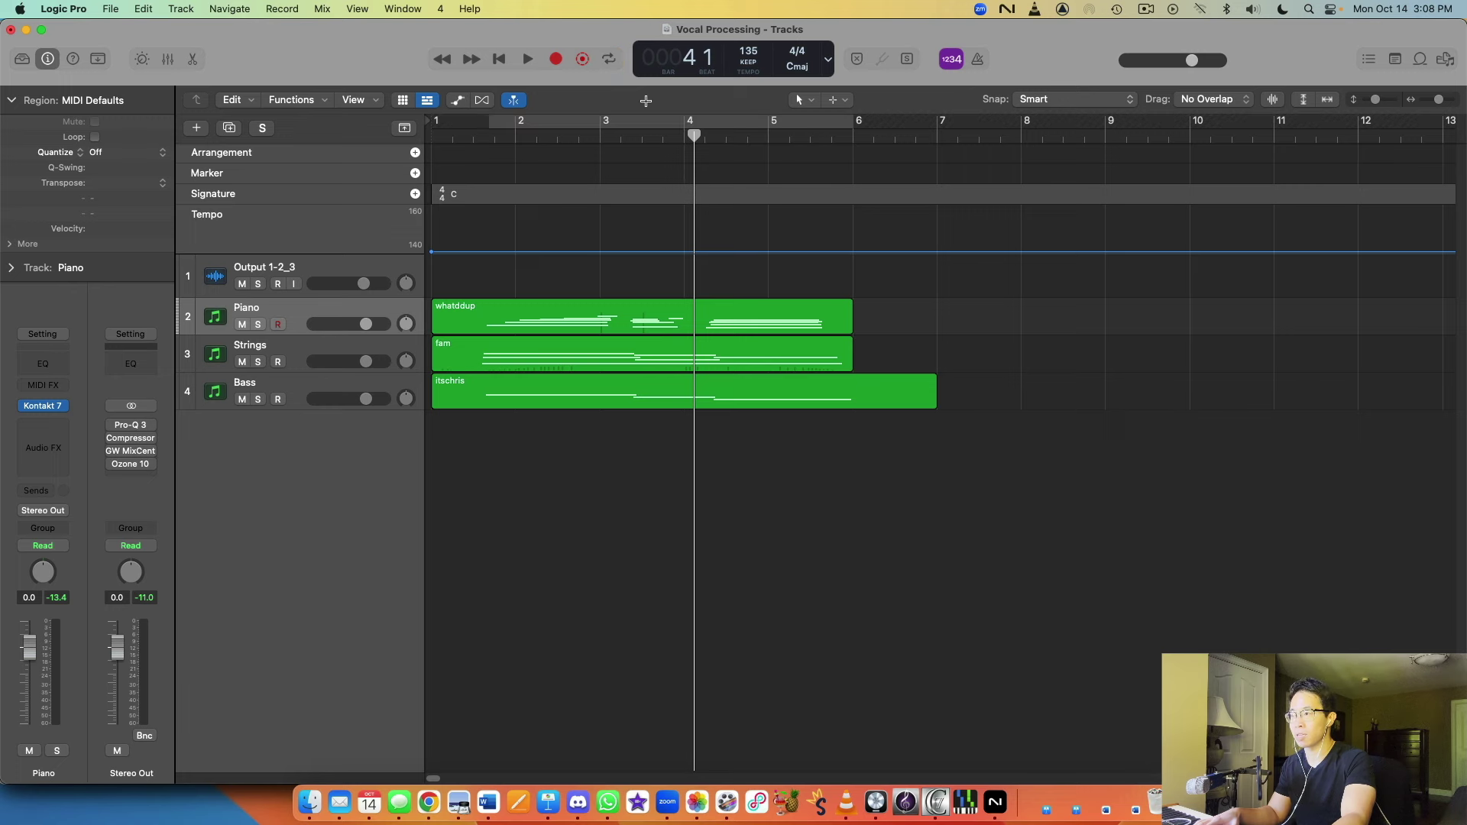
pyautogui.moveTo(998, 120); pyautogui.dragTo(1023, 122)
pyautogui.click(1009, 121)
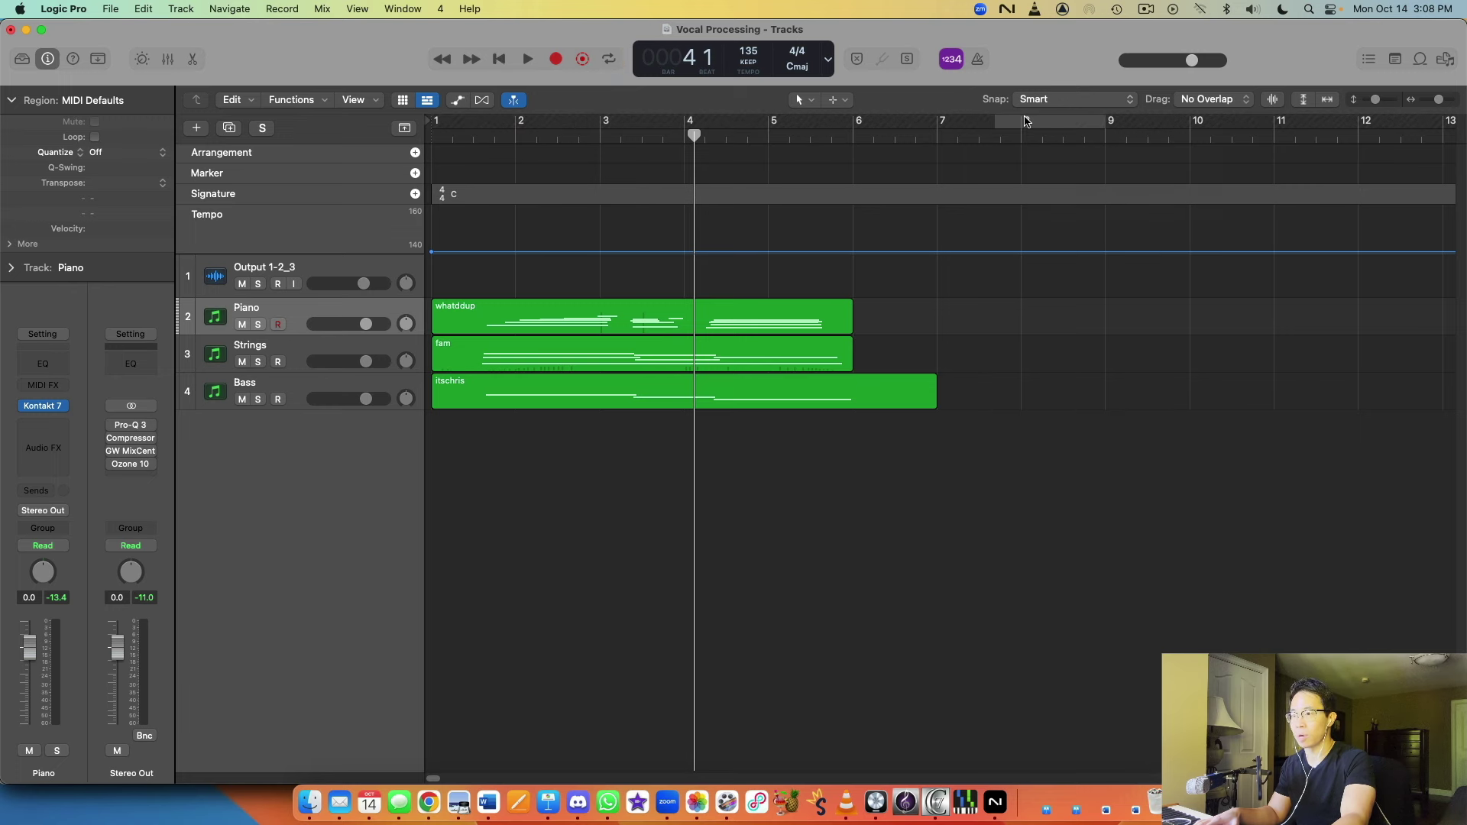
pyautogui.moveTo(569, 125); pyautogui.dragTo(822, 122)
pyautogui.click(689, 124)
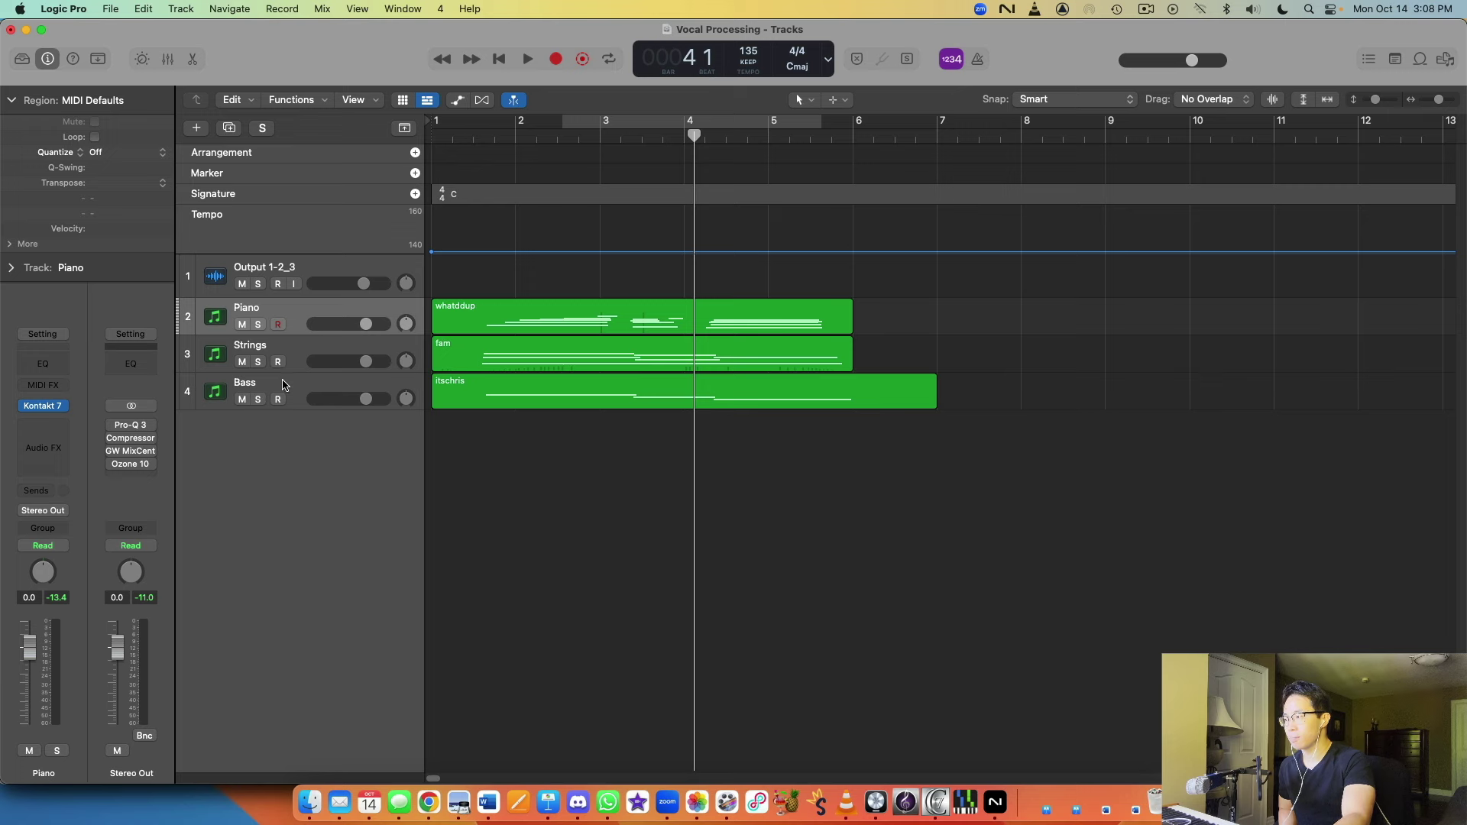
pyautogui.moveTo(753, 273); pyautogui.dragTo(749, 450)
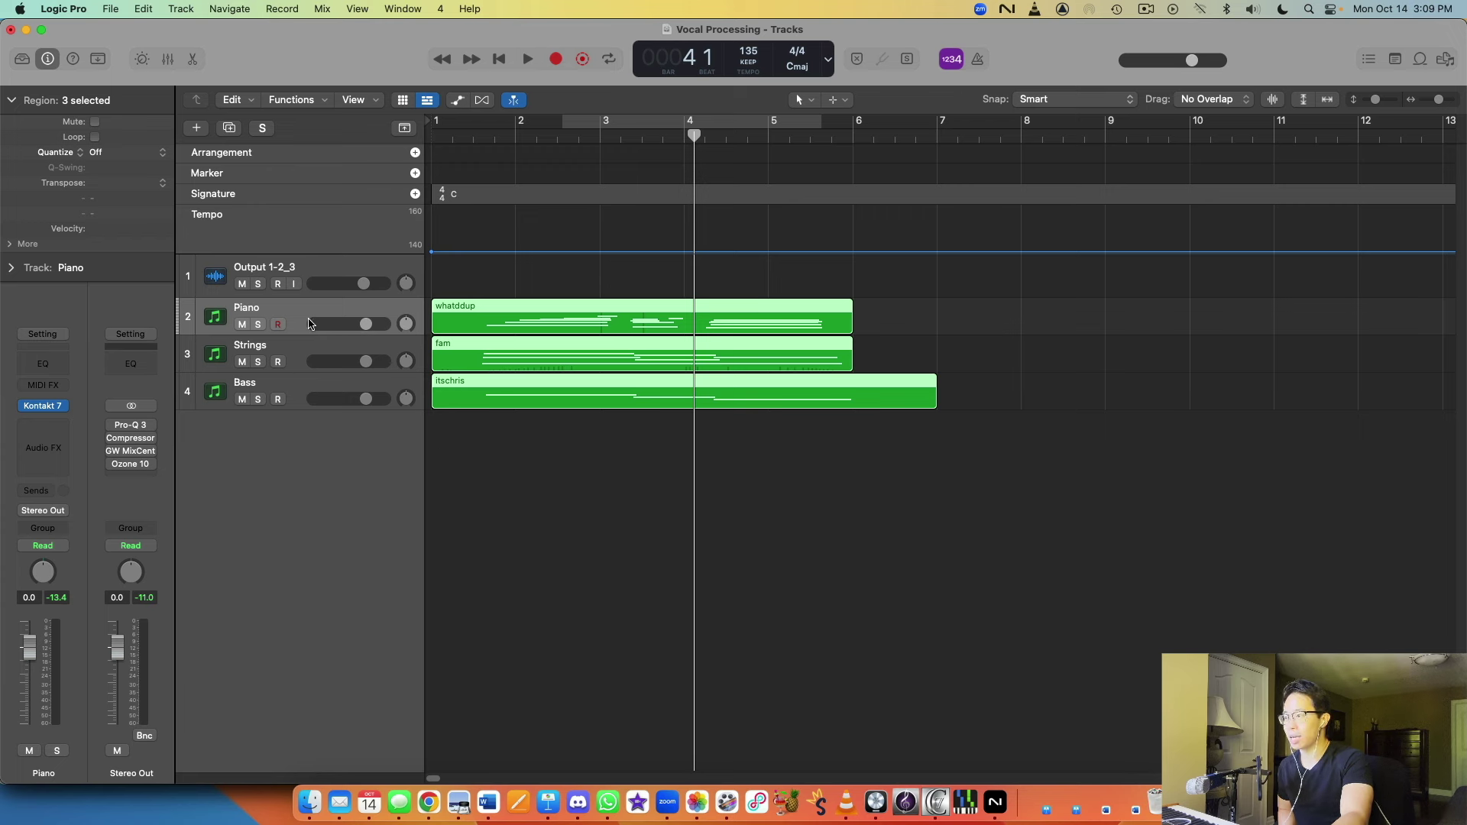
pyautogui.click(593, 295)
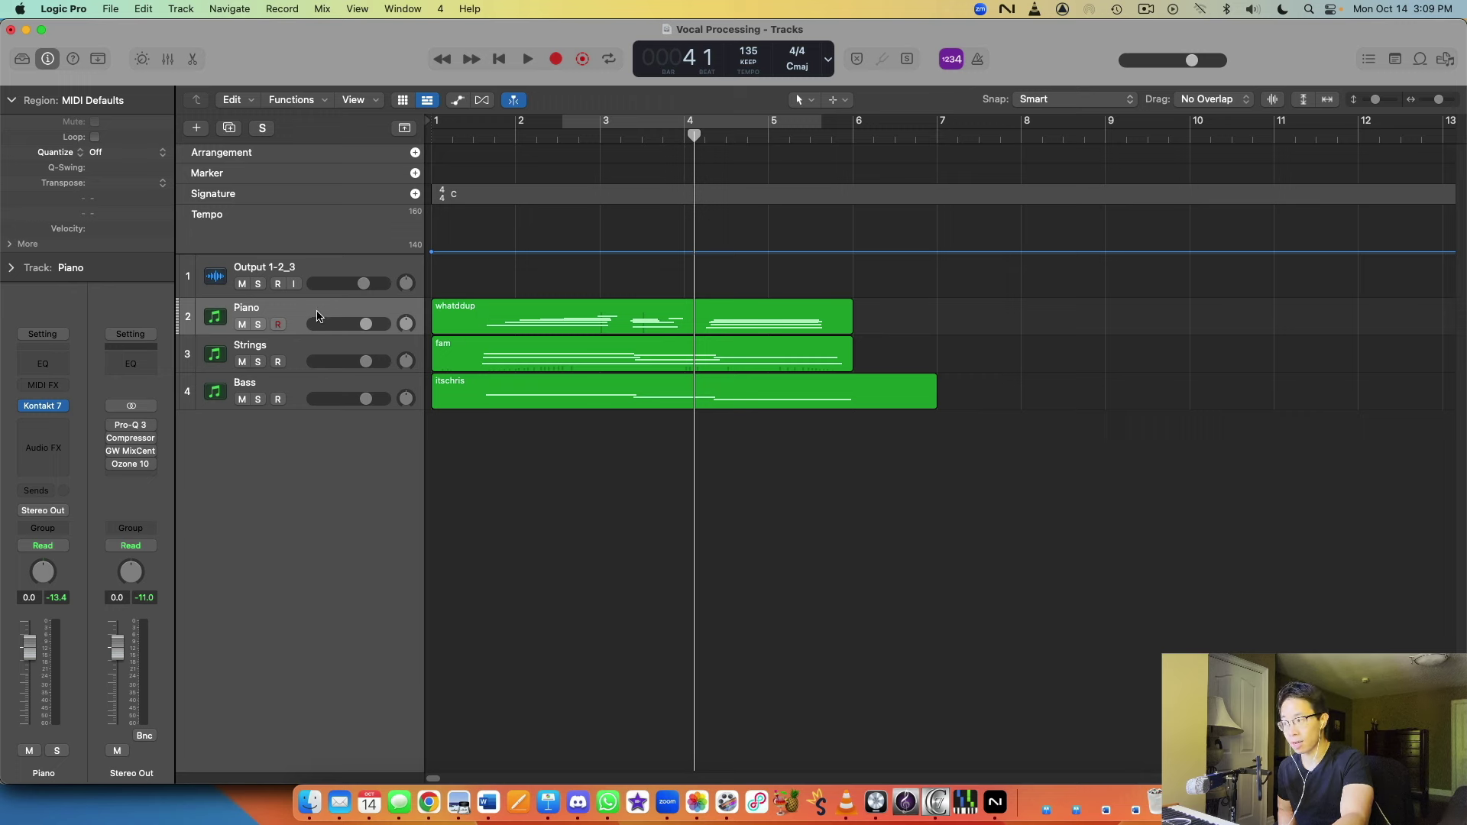
pyautogui.doubleClick(264, 310)
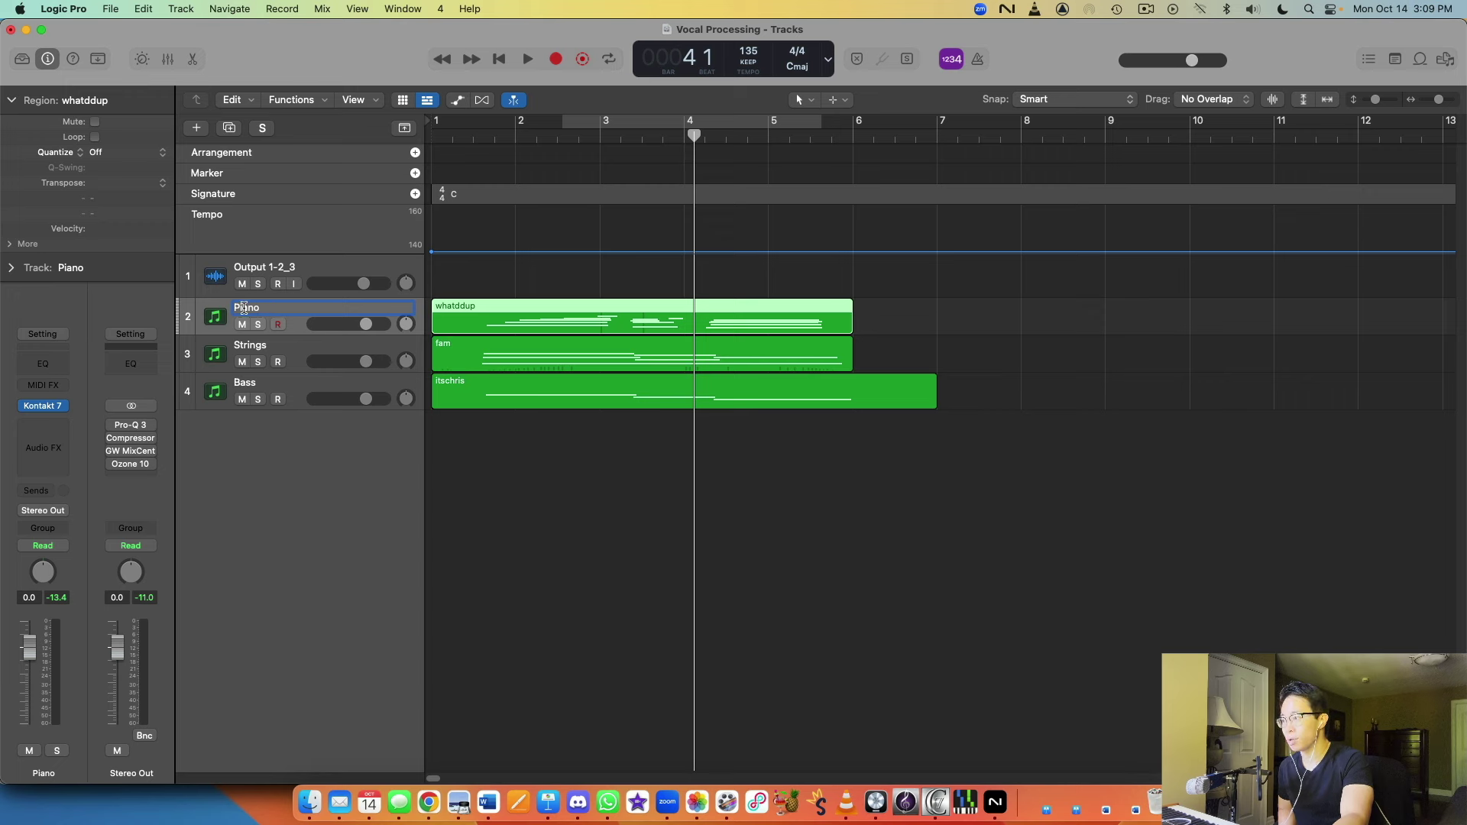
pyautogui.click(650, 292)
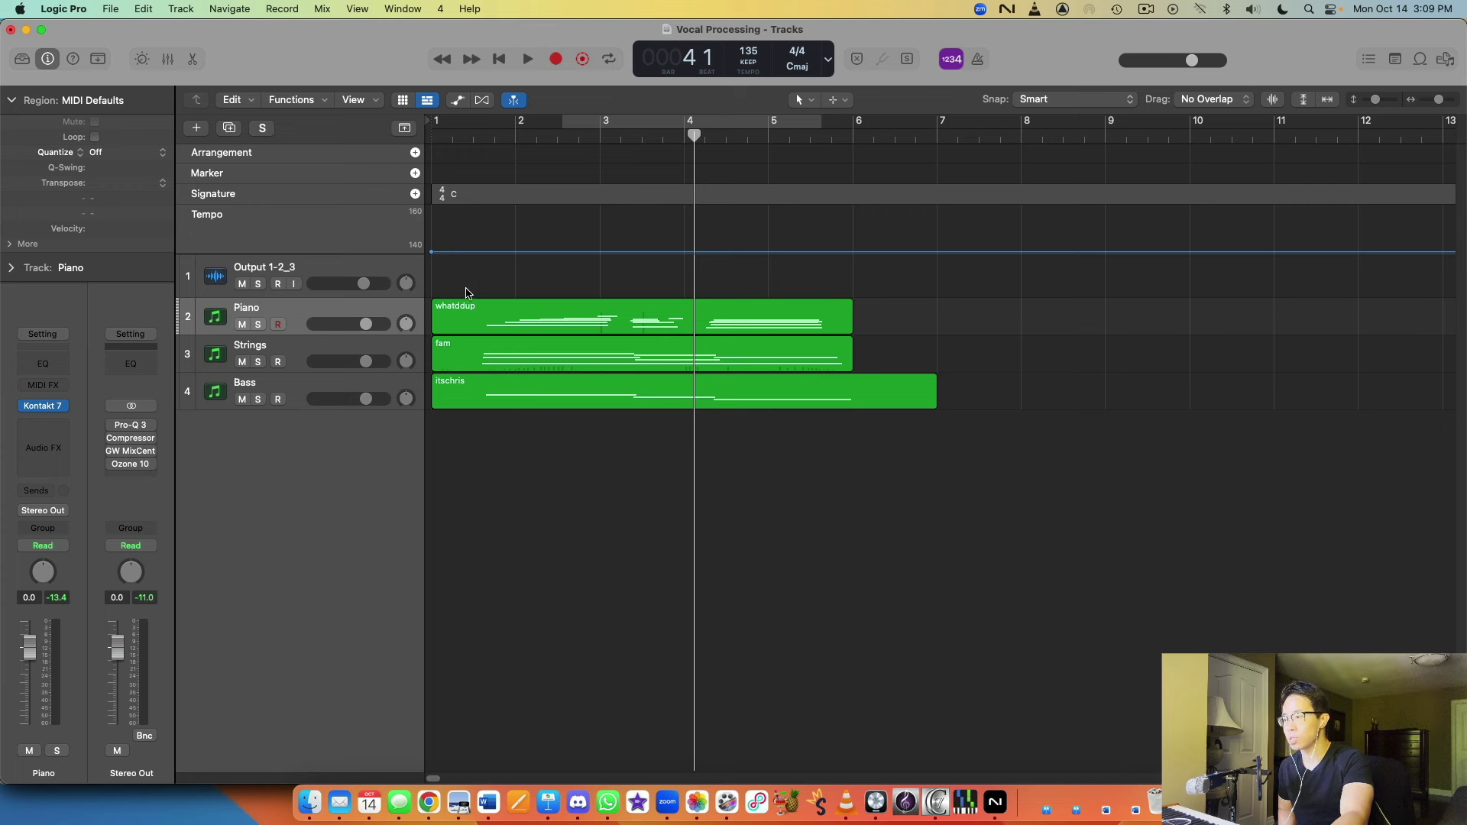
pyautogui.moveTo(468, 292)
pyautogui.mouseDown()
pyautogui.moveTo(527, 413)
pyautogui.moveTo(489, 284)
pyautogui.mouseUp()
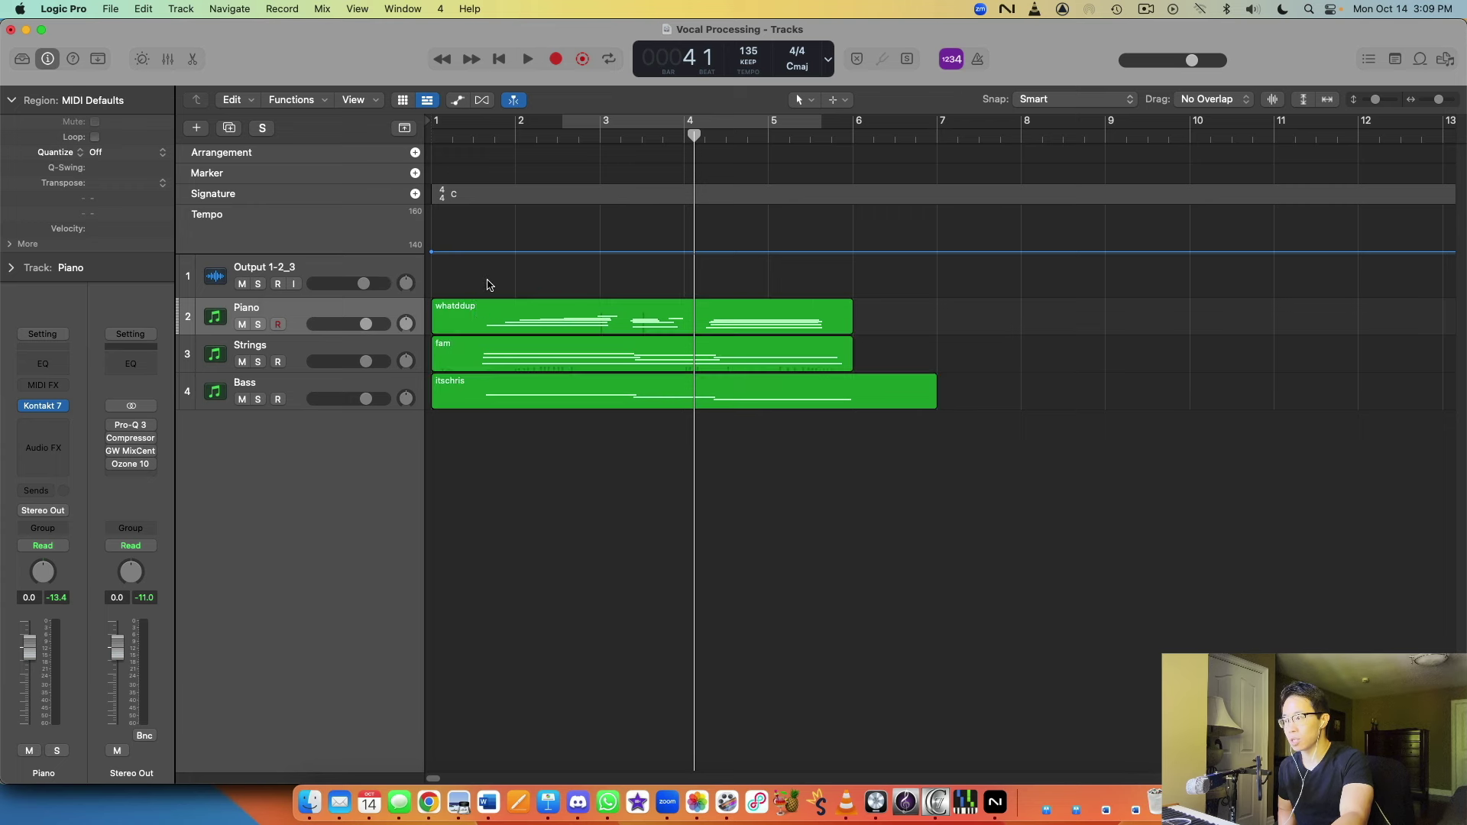
pyautogui.click(511, 312)
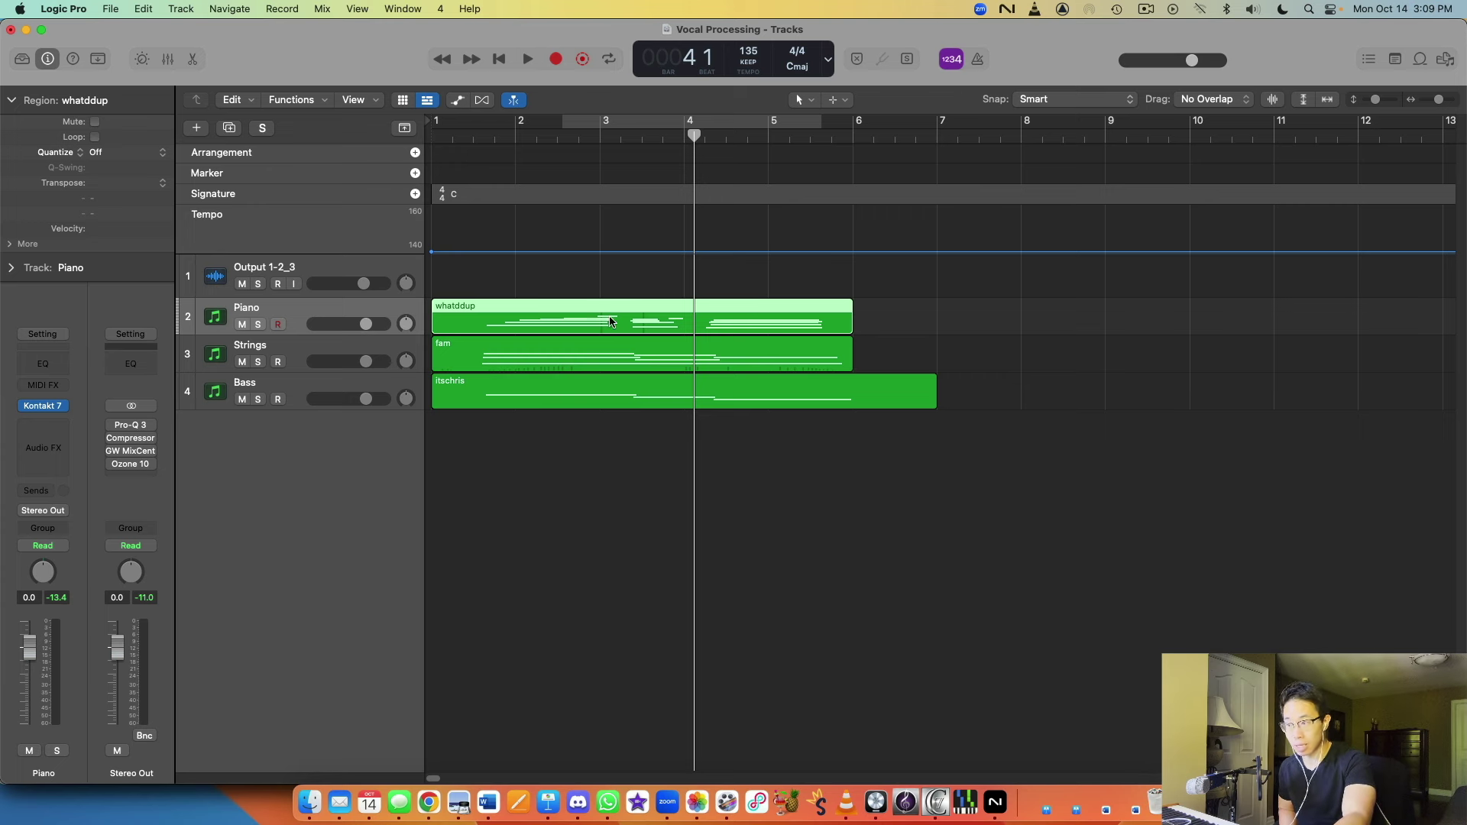
pyautogui.click(573, 289)
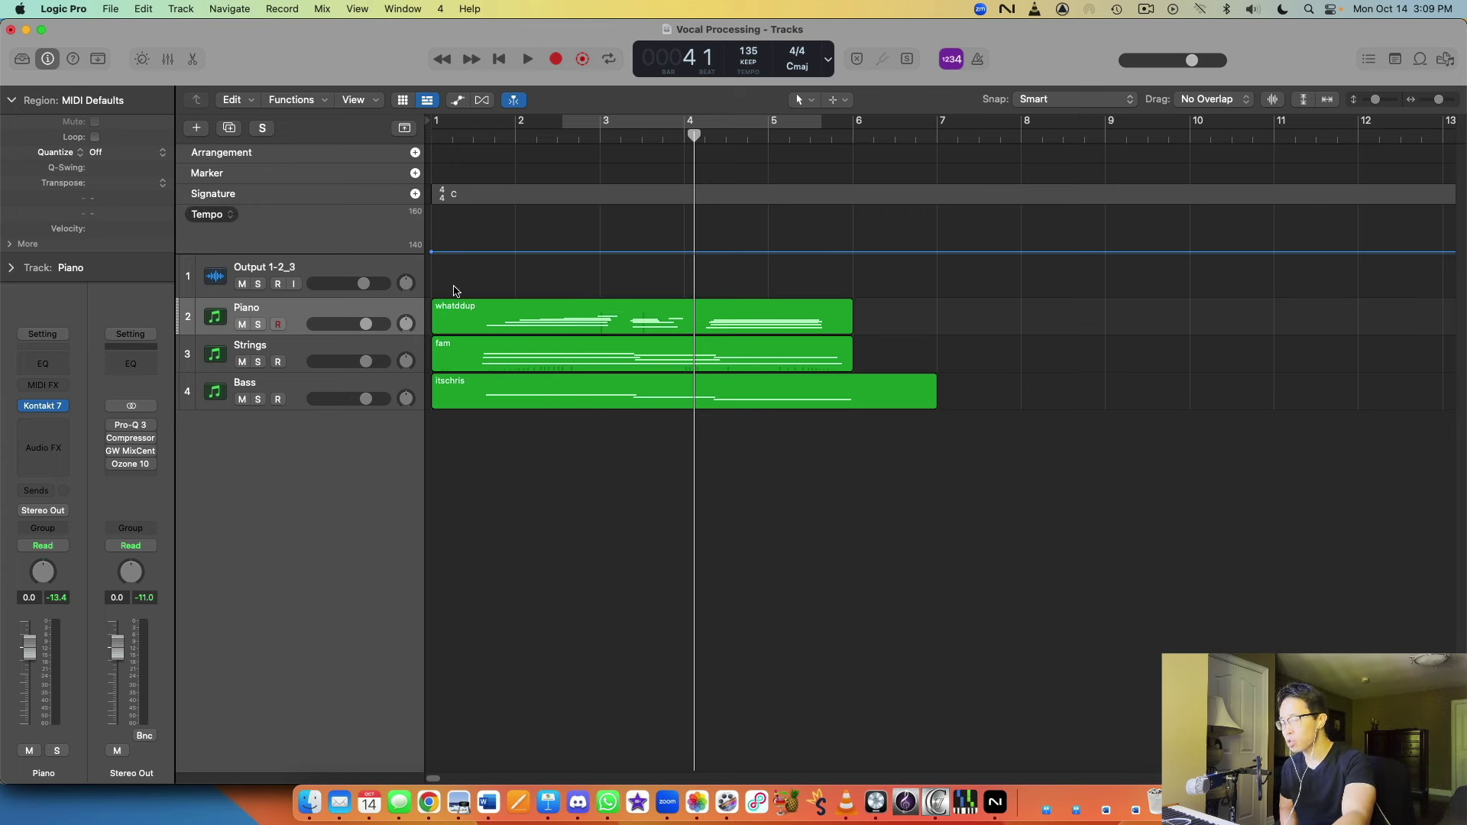
# Select all three regions and rename them Piano, Strings and Bass via Name Regions by Track Name
pyautogui.press('cmd+a')
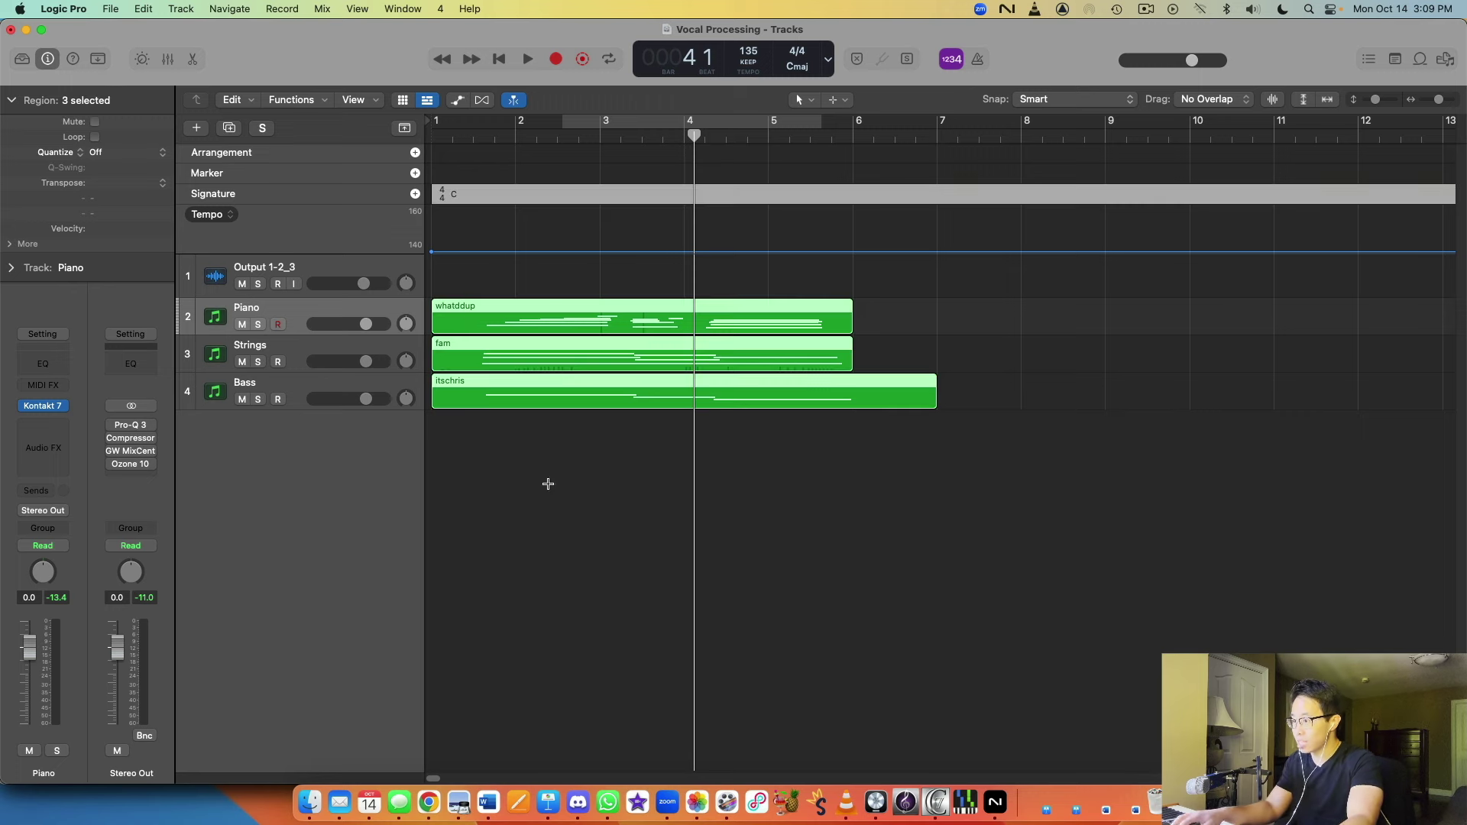
pyautogui.click(583, 400)
pyautogui.press('cmd+a')
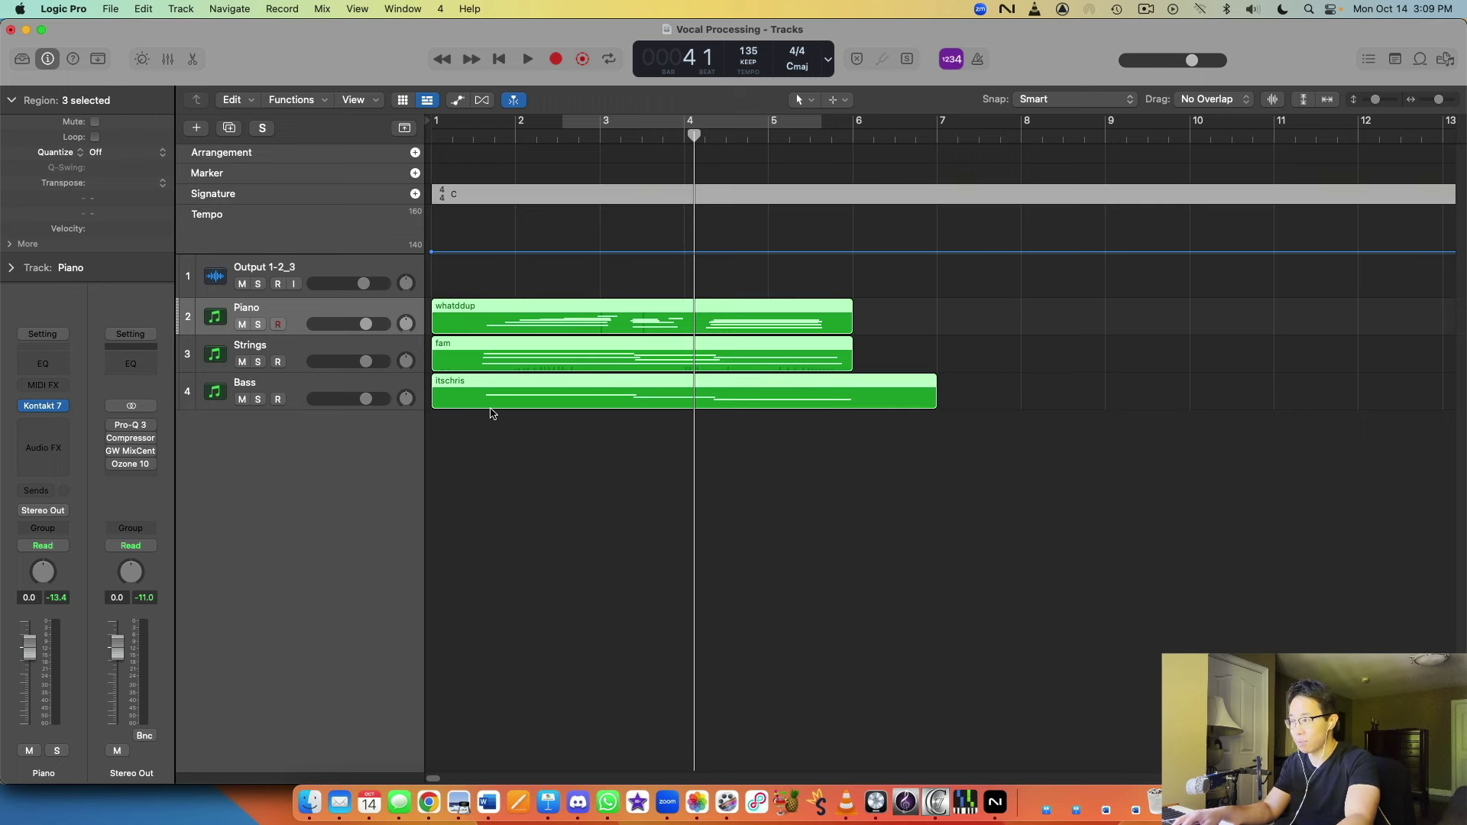
pyautogui.click(278, 325)
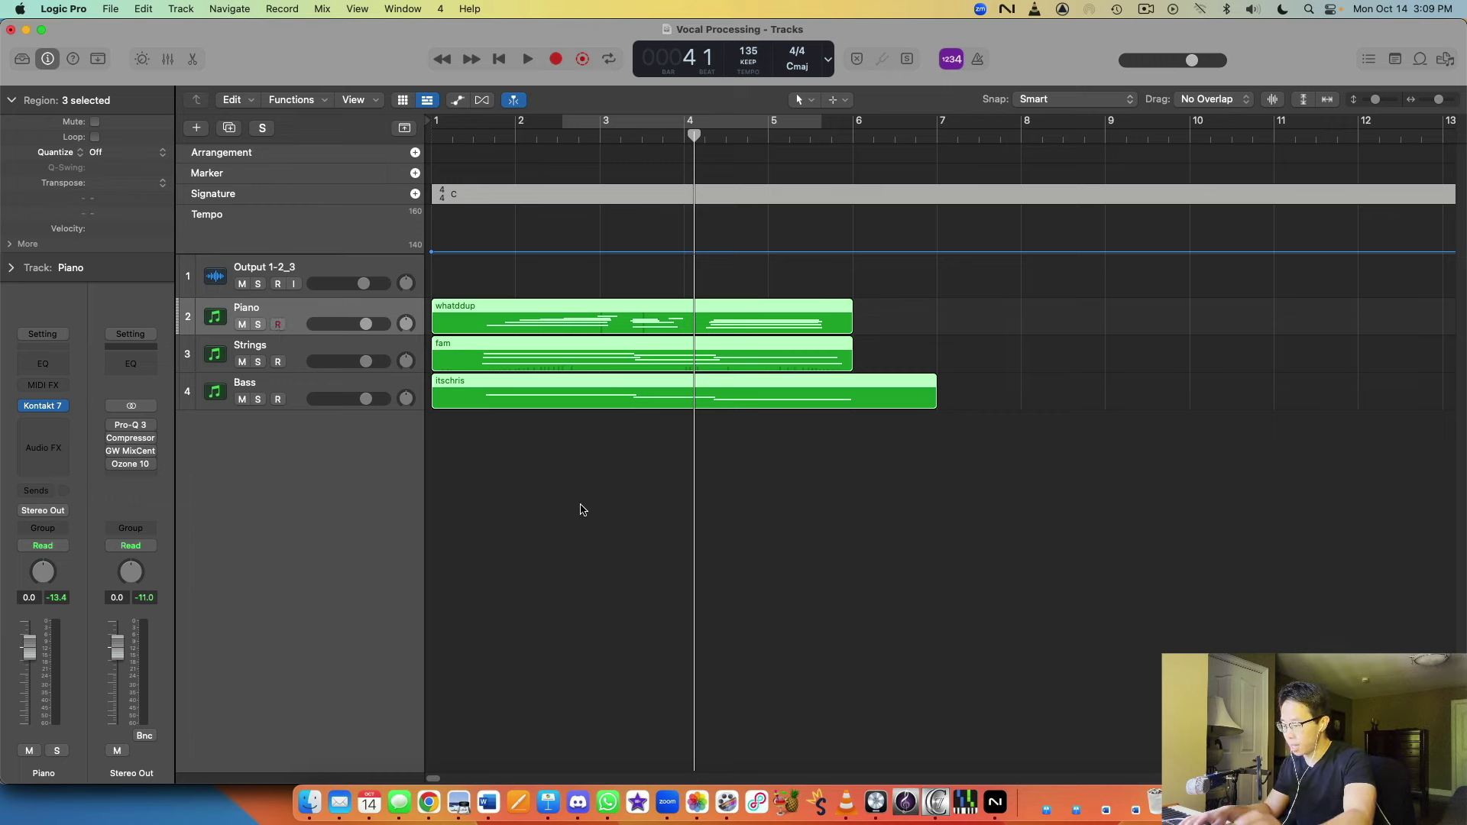
pyautogui.hotkey('alt', 'shift', 'n')
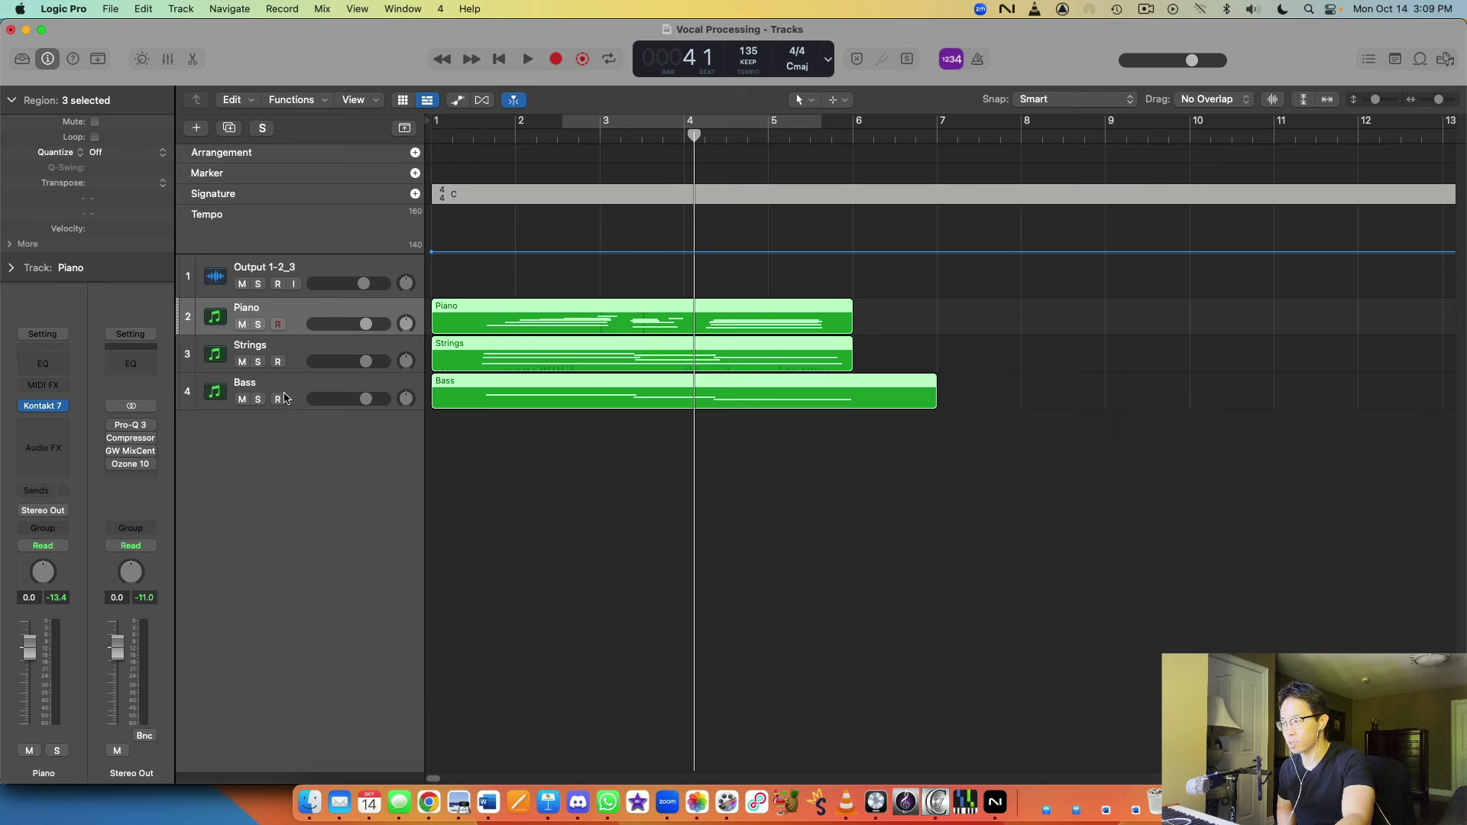
pyautogui.click(664, 590)
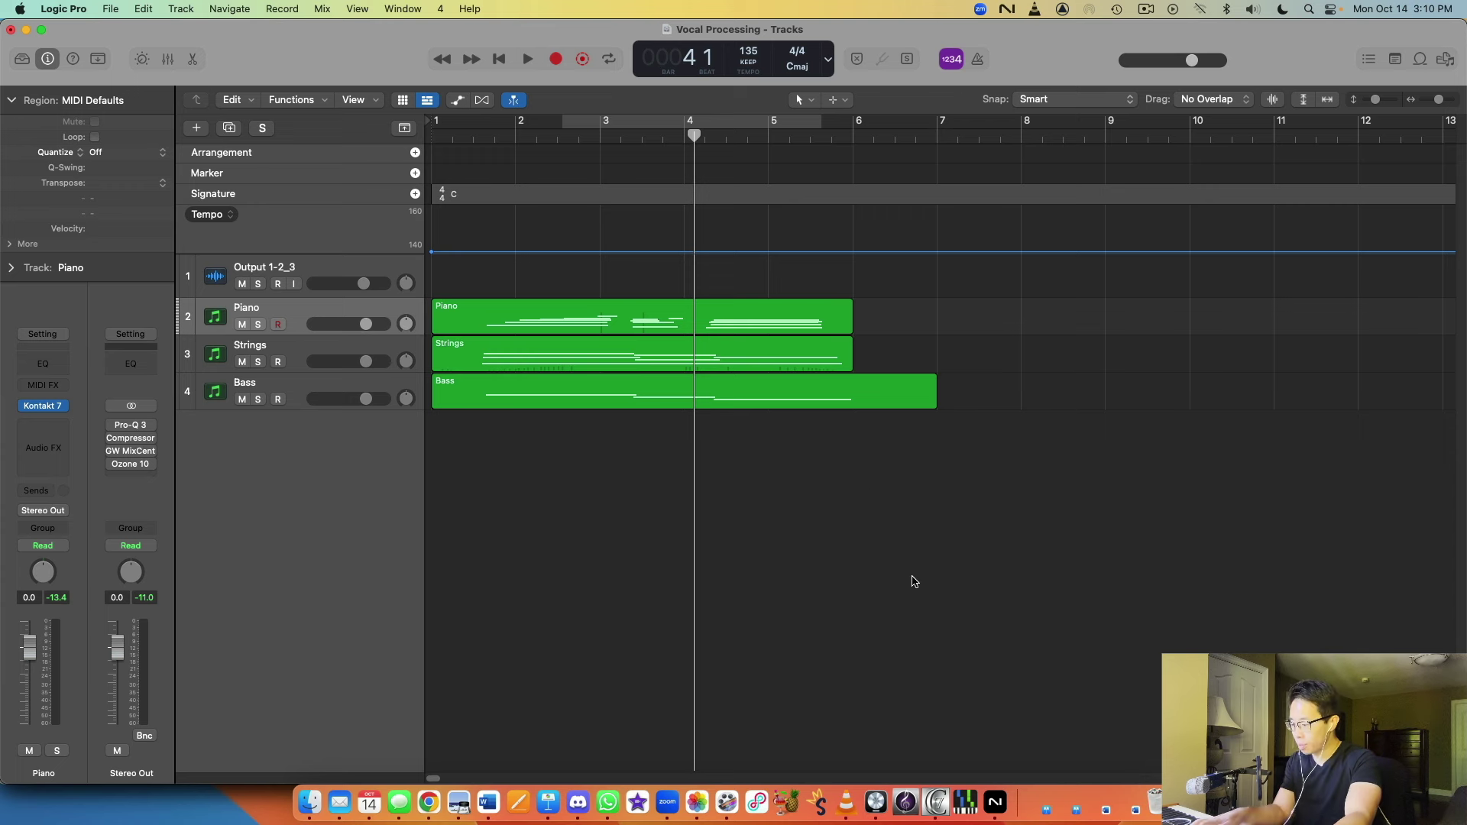
pyautogui.press('t')
pyautogui.press('t')
pyautogui.press('t')
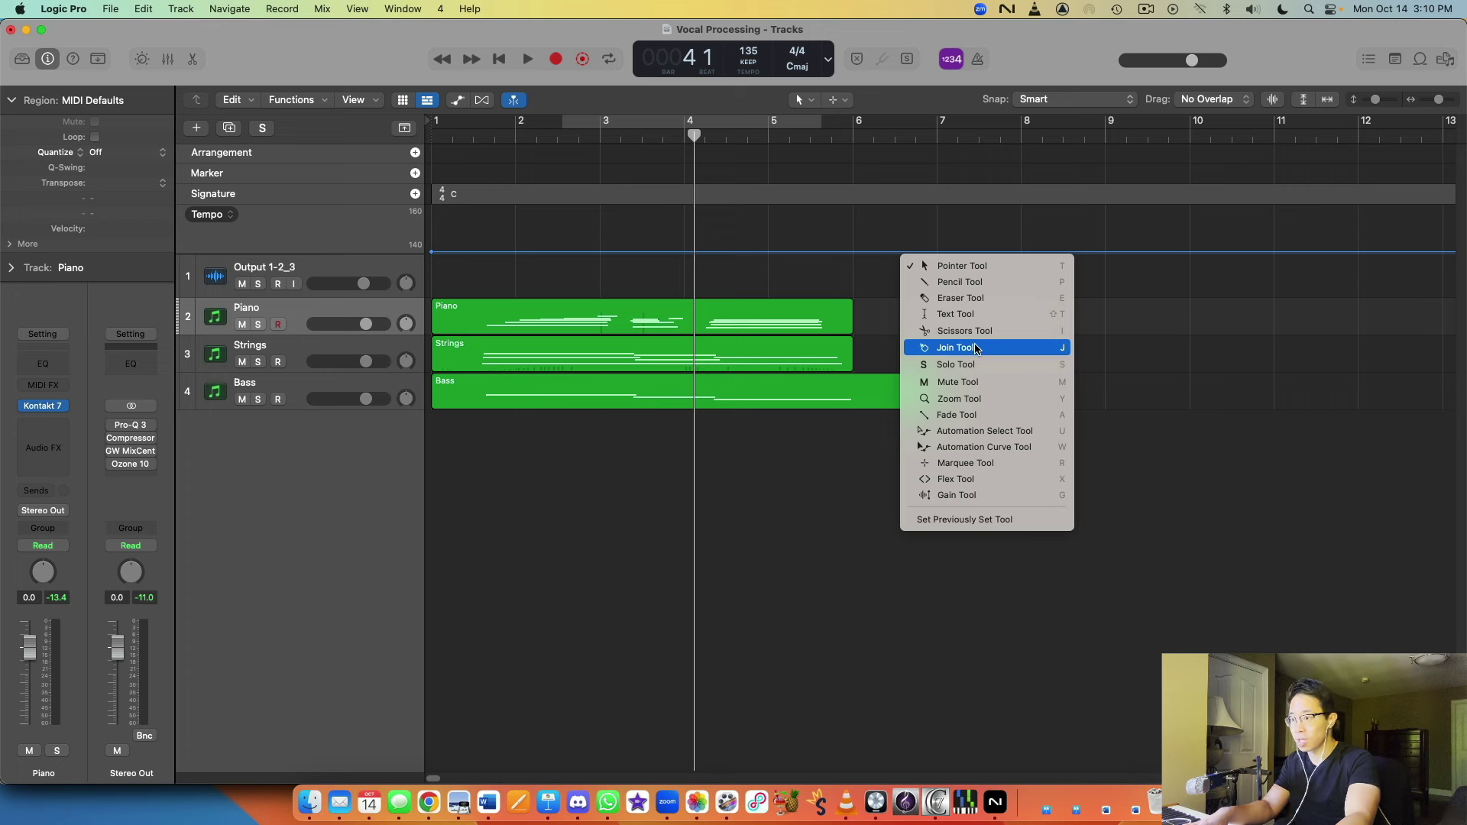
# Use the Zoom tool to magnify bars 6–7, zoom back out, and shrink tracks to show more bars
pyautogui.click(960, 399)
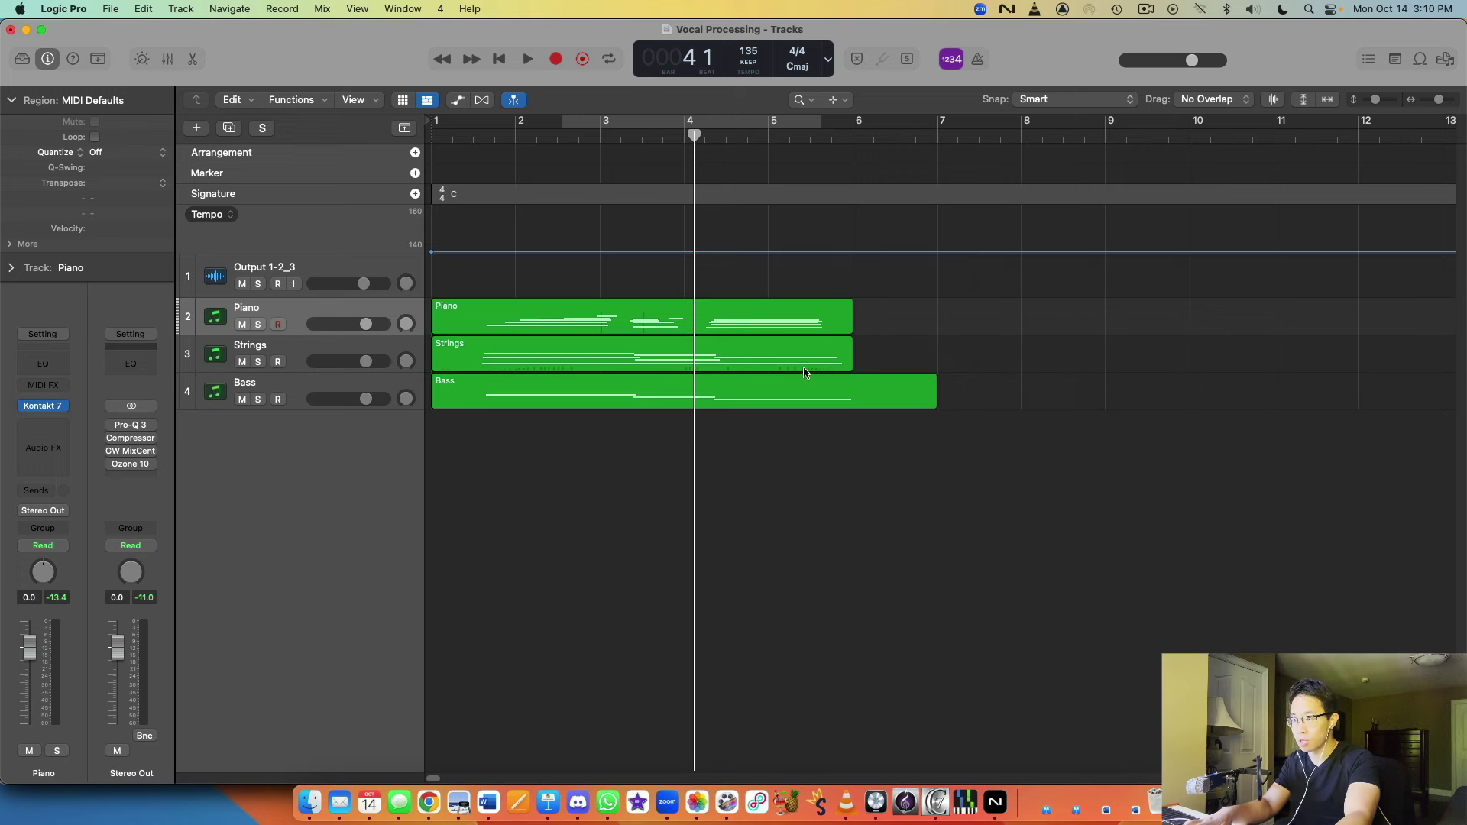
pyautogui.moveTo(877, 327); pyautogui.dragTo(978, 357)
pyautogui.moveTo(831, 337); pyautogui.dragTo(813, 403)
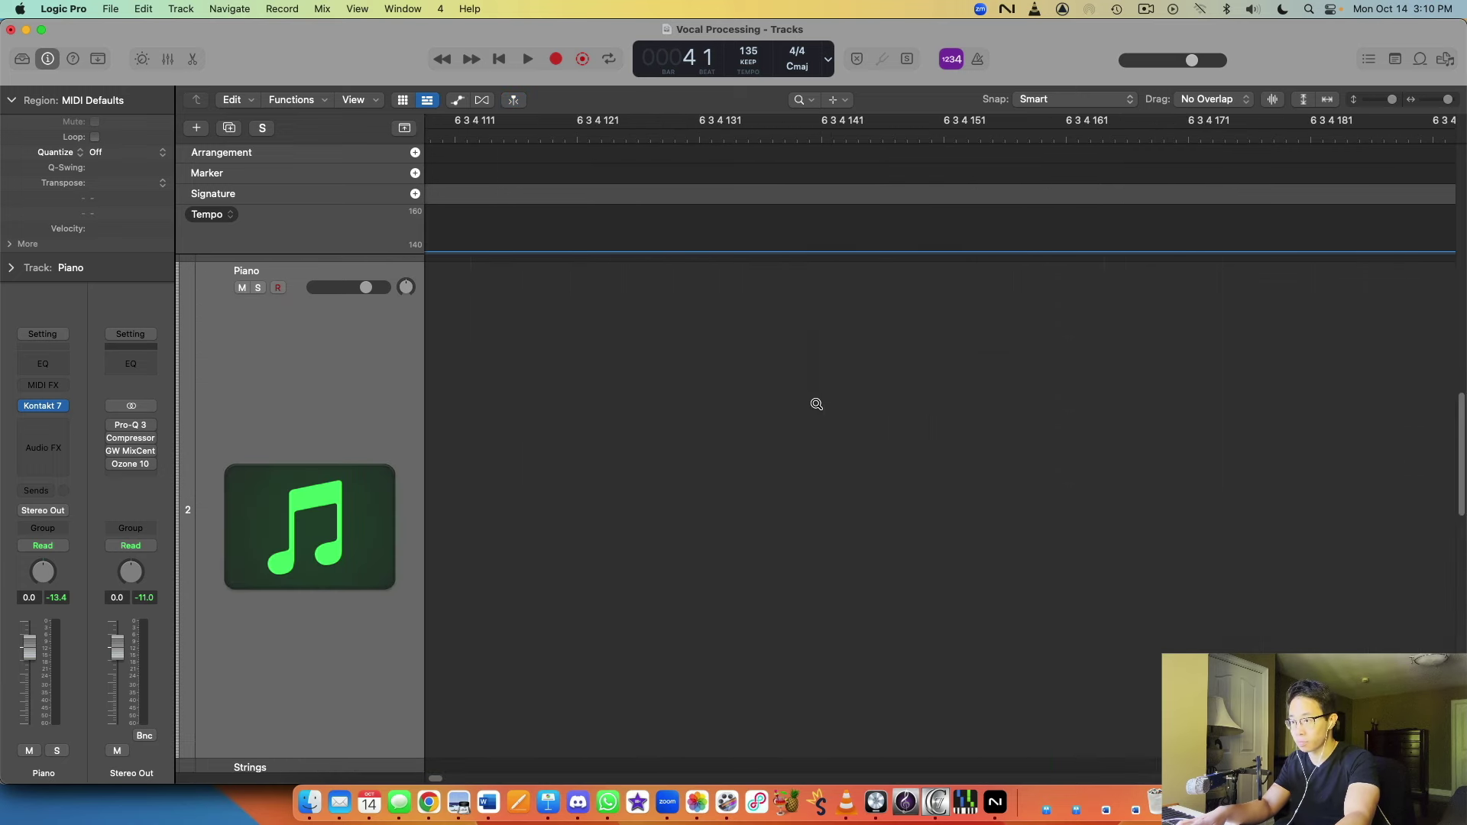
pyautogui.click(831, 455)
pyautogui.click(831, 455)
pyautogui.click(831, 455)
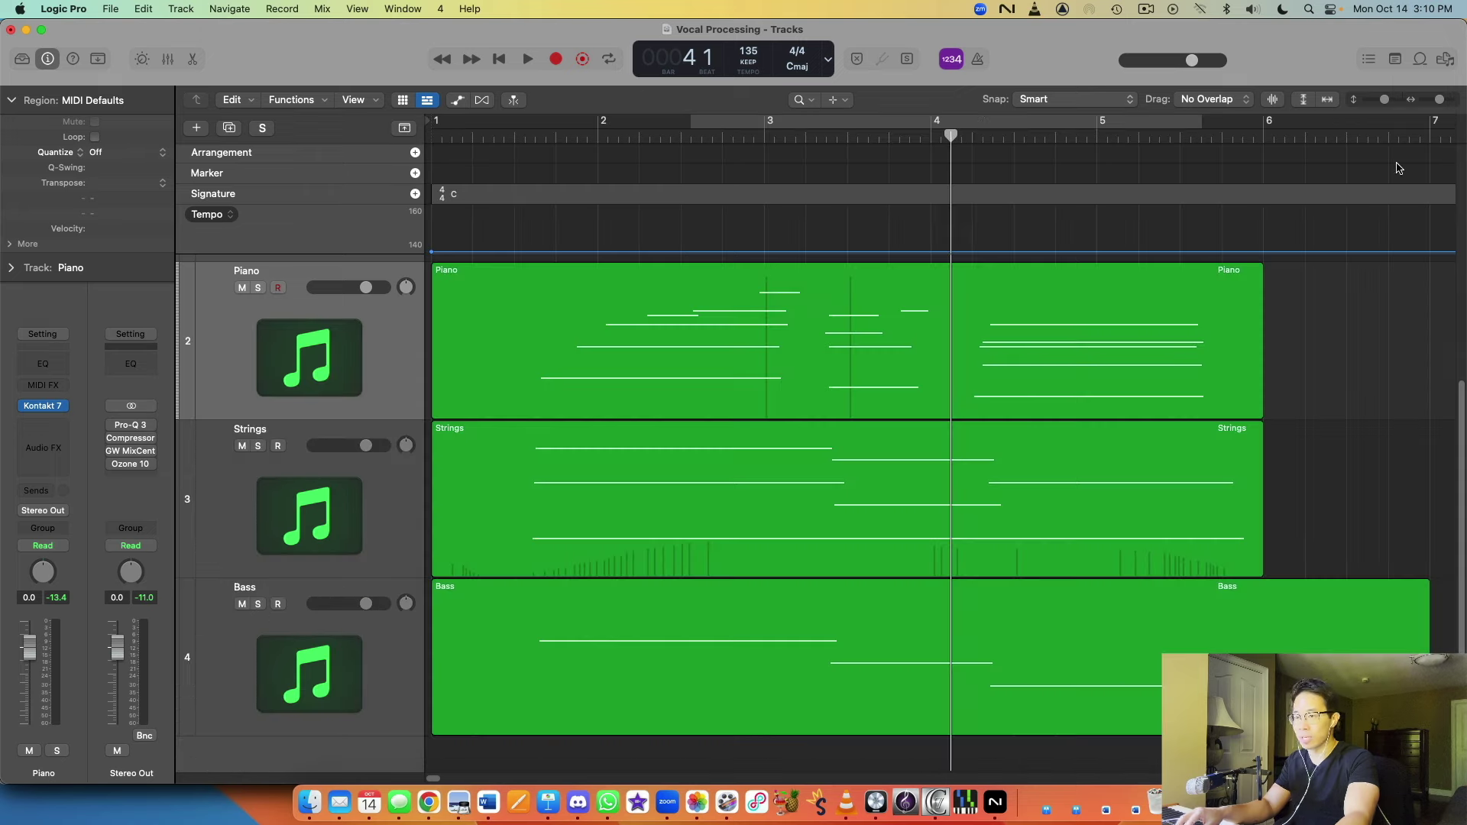
pyautogui.moveTo(1388, 100); pyautogui.dragTo(1437, 102)
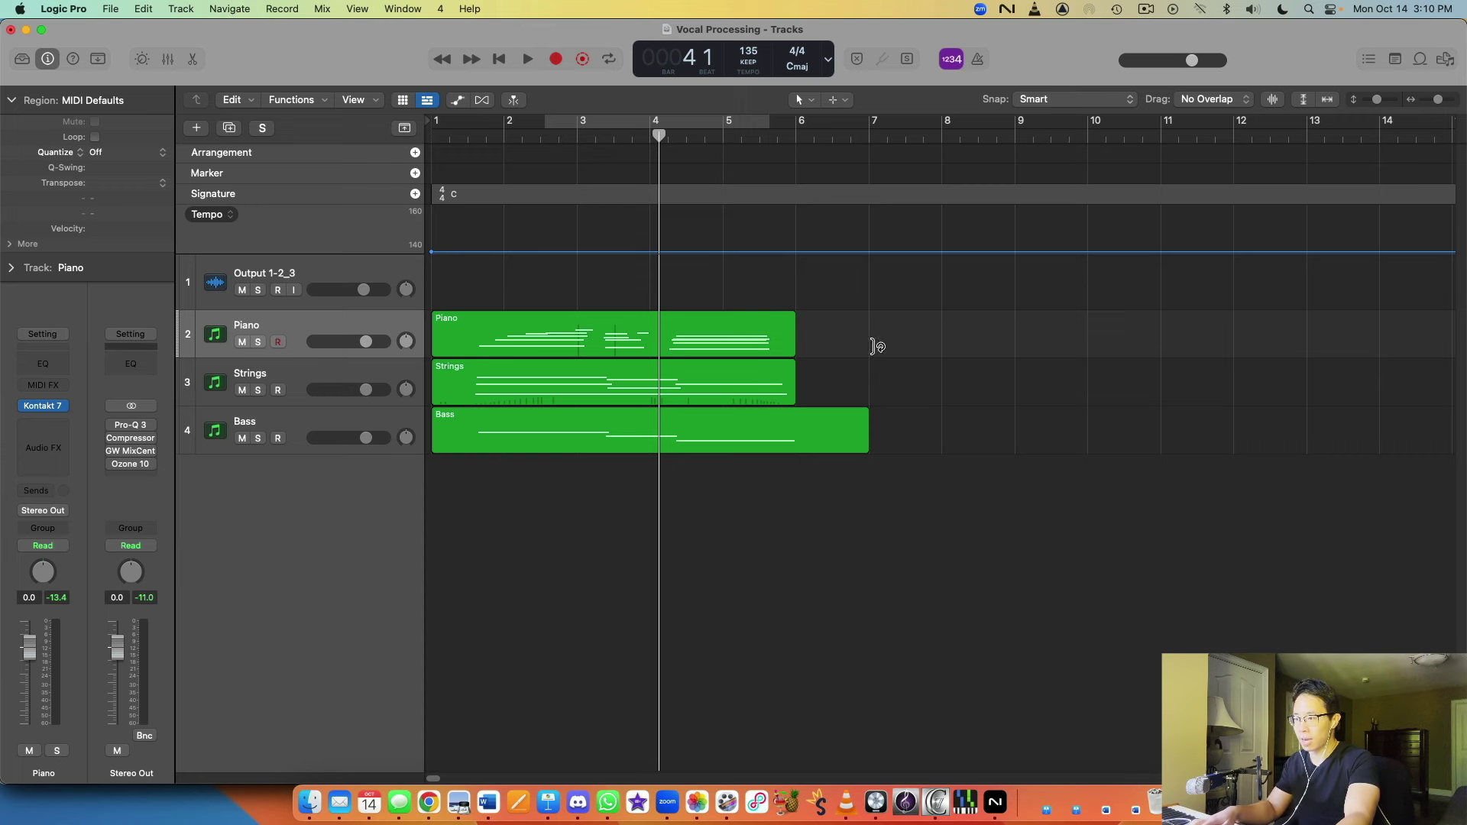
pyautogui.press('t')
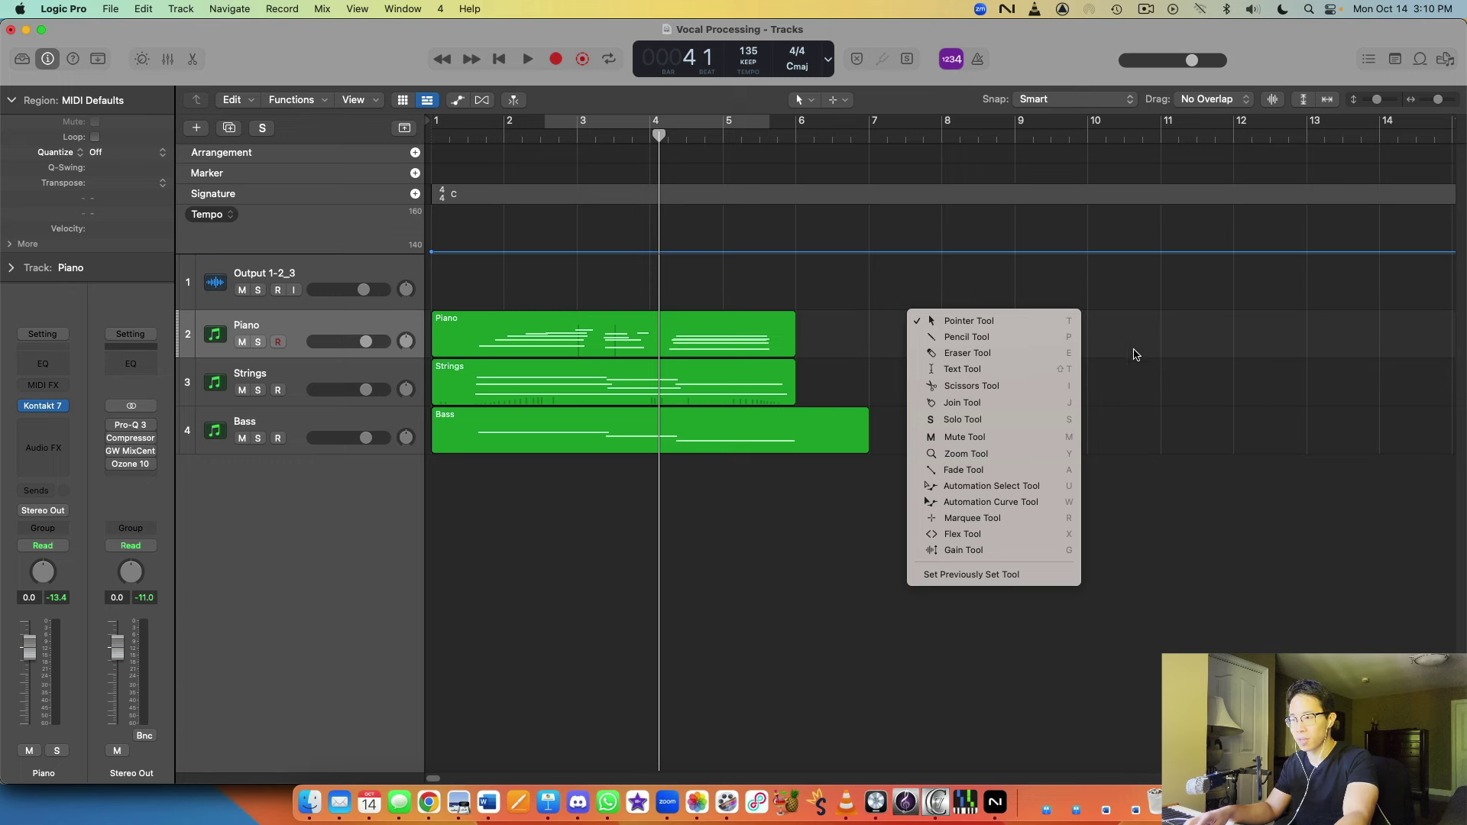
# Dismiss the tool list, move the playhead to bar 1 beat 3, and turn cycle off
pyautogui.click(1188, 462)
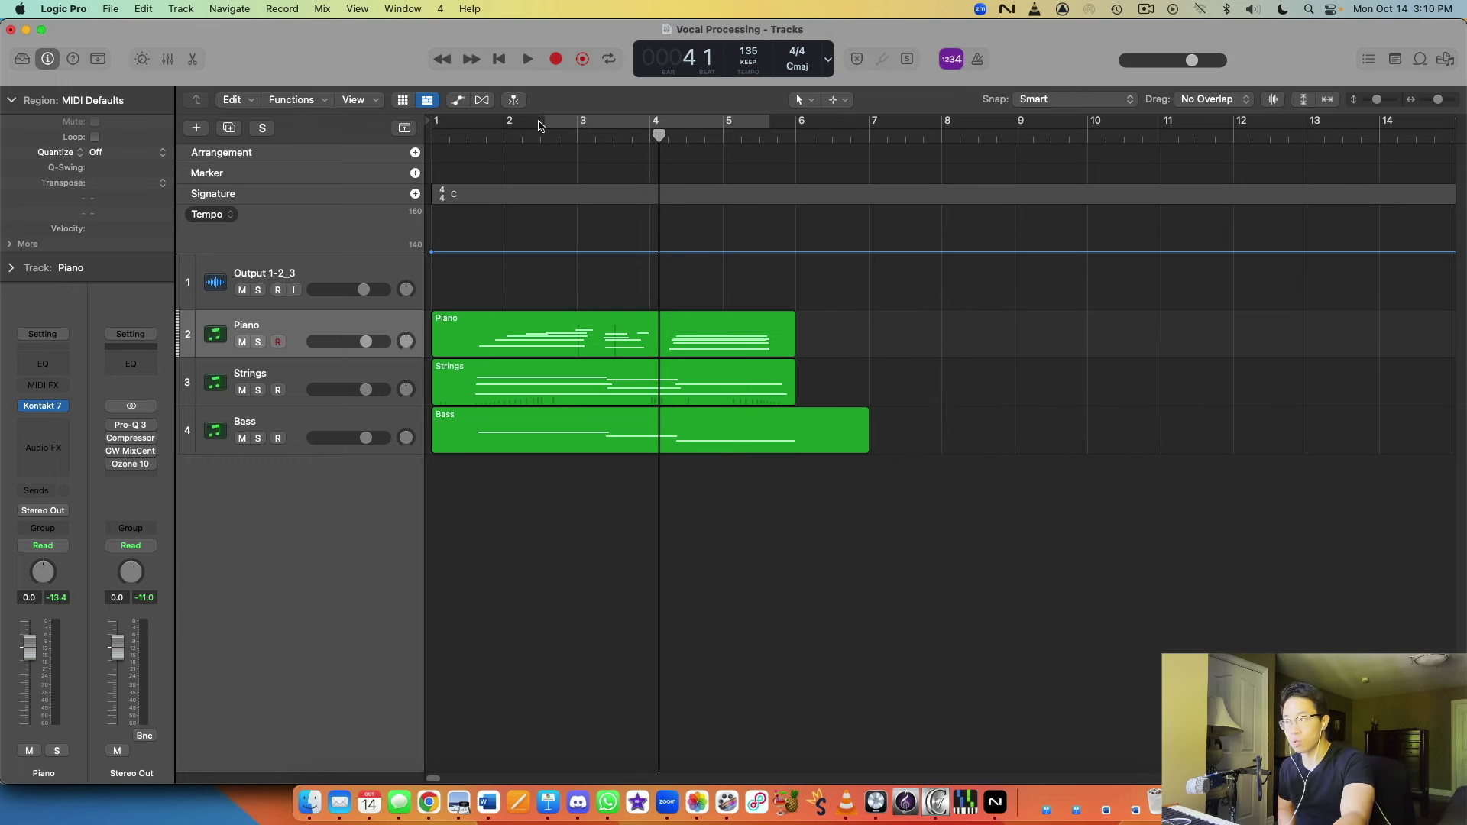
pyautogui.moveTo(458, 142); pyautogui.dragTo(677, 138)
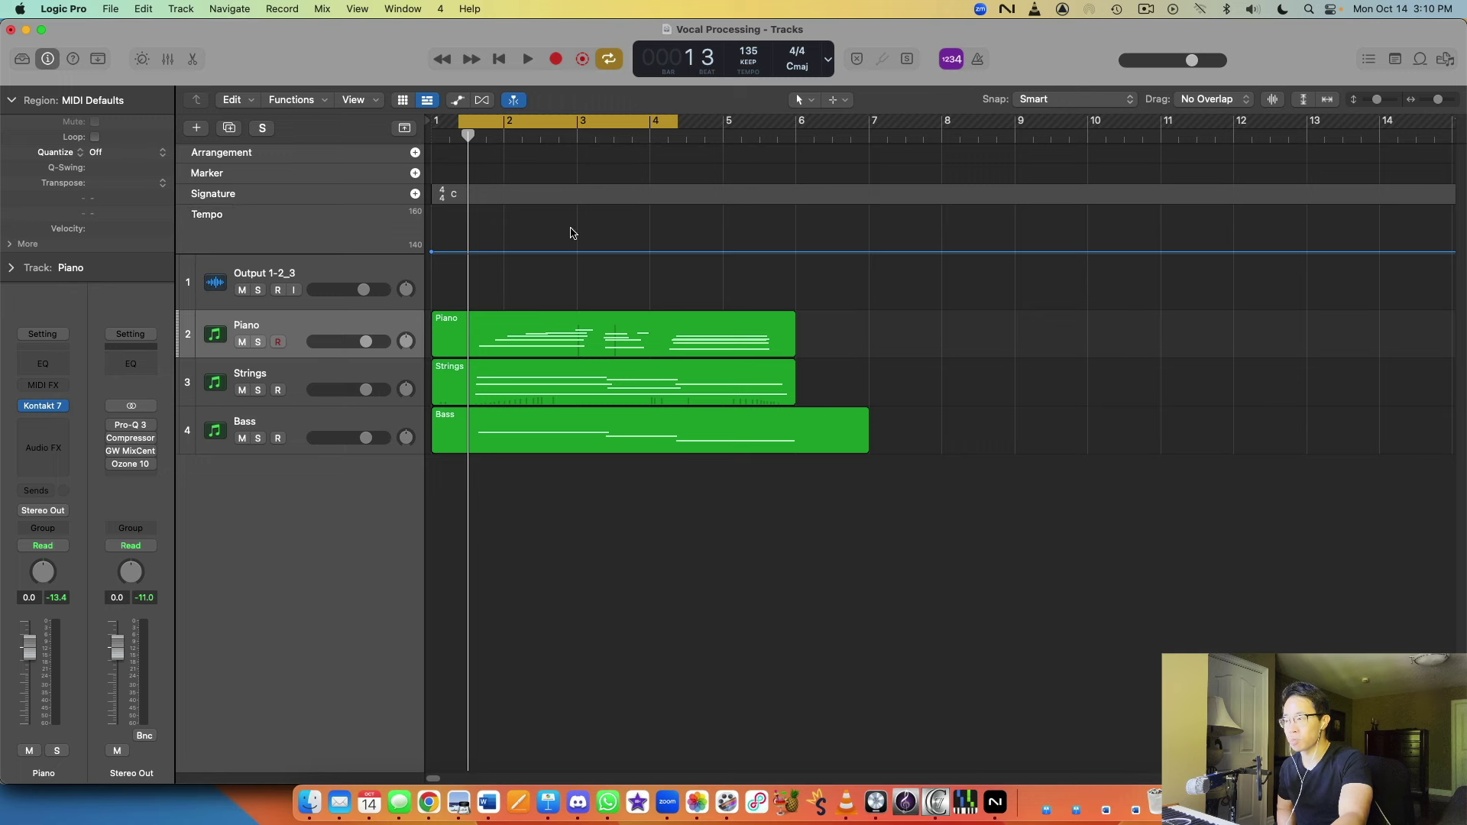
pyautogui.moveTo(571, 124); pyautogui.dragTo(571, 124)
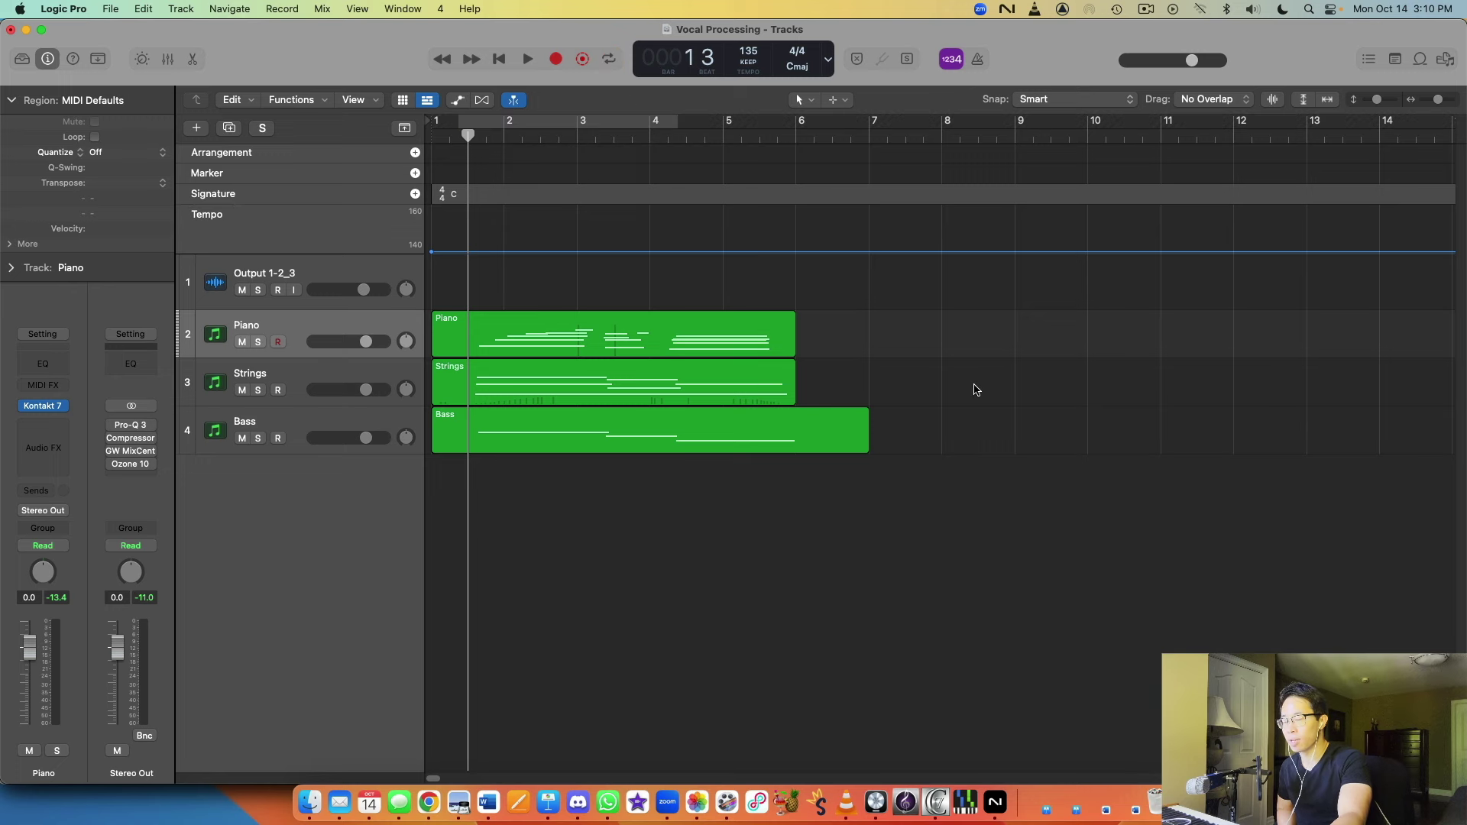
# Marquee-select the Piano, Strings and Bass regions and deselect them, twice
pyautogui.moveTo(567, 282); pyautogui.dragTo(585, 475)
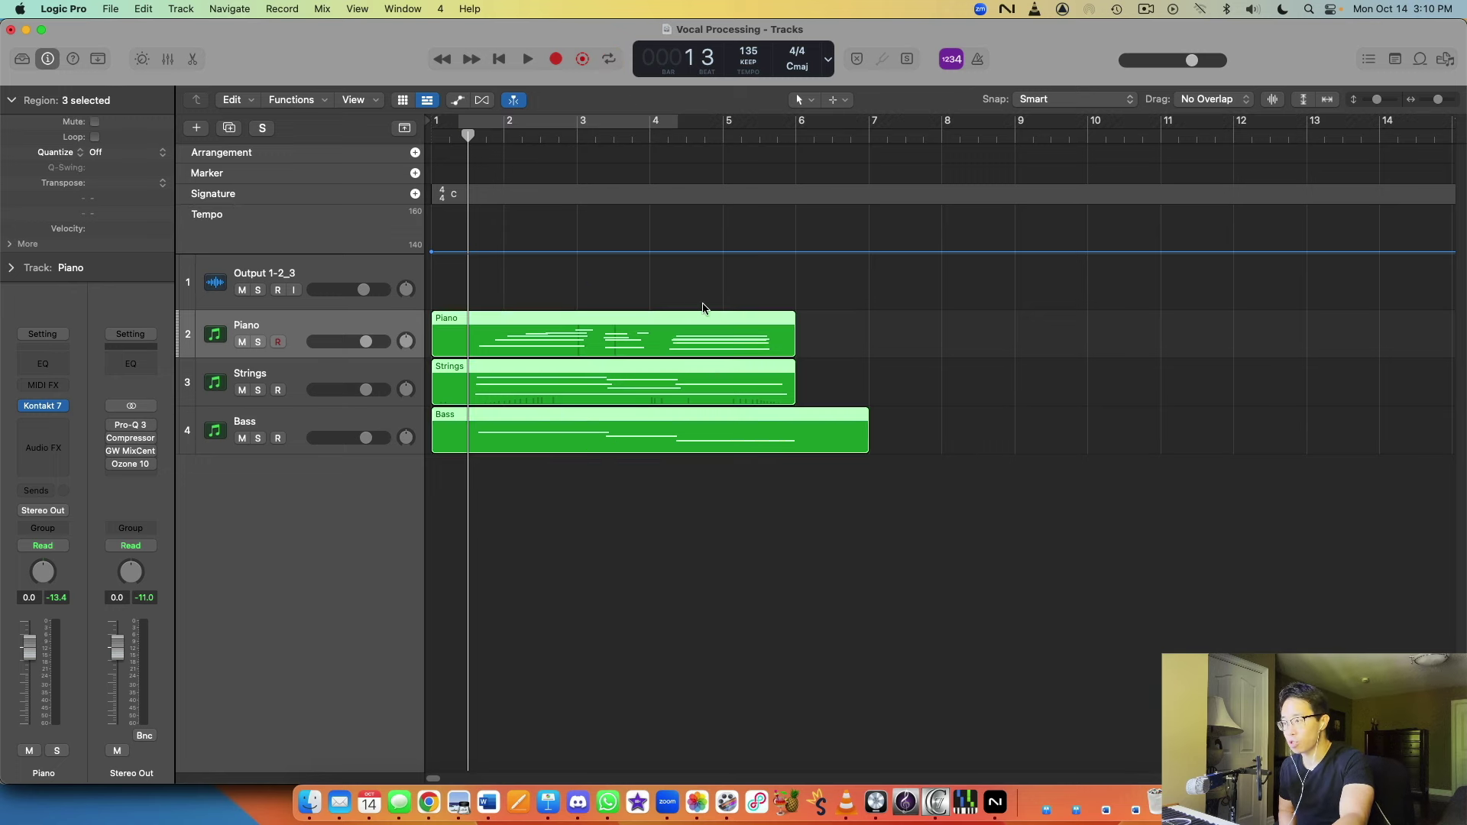
pyautogui.click(692, 305)
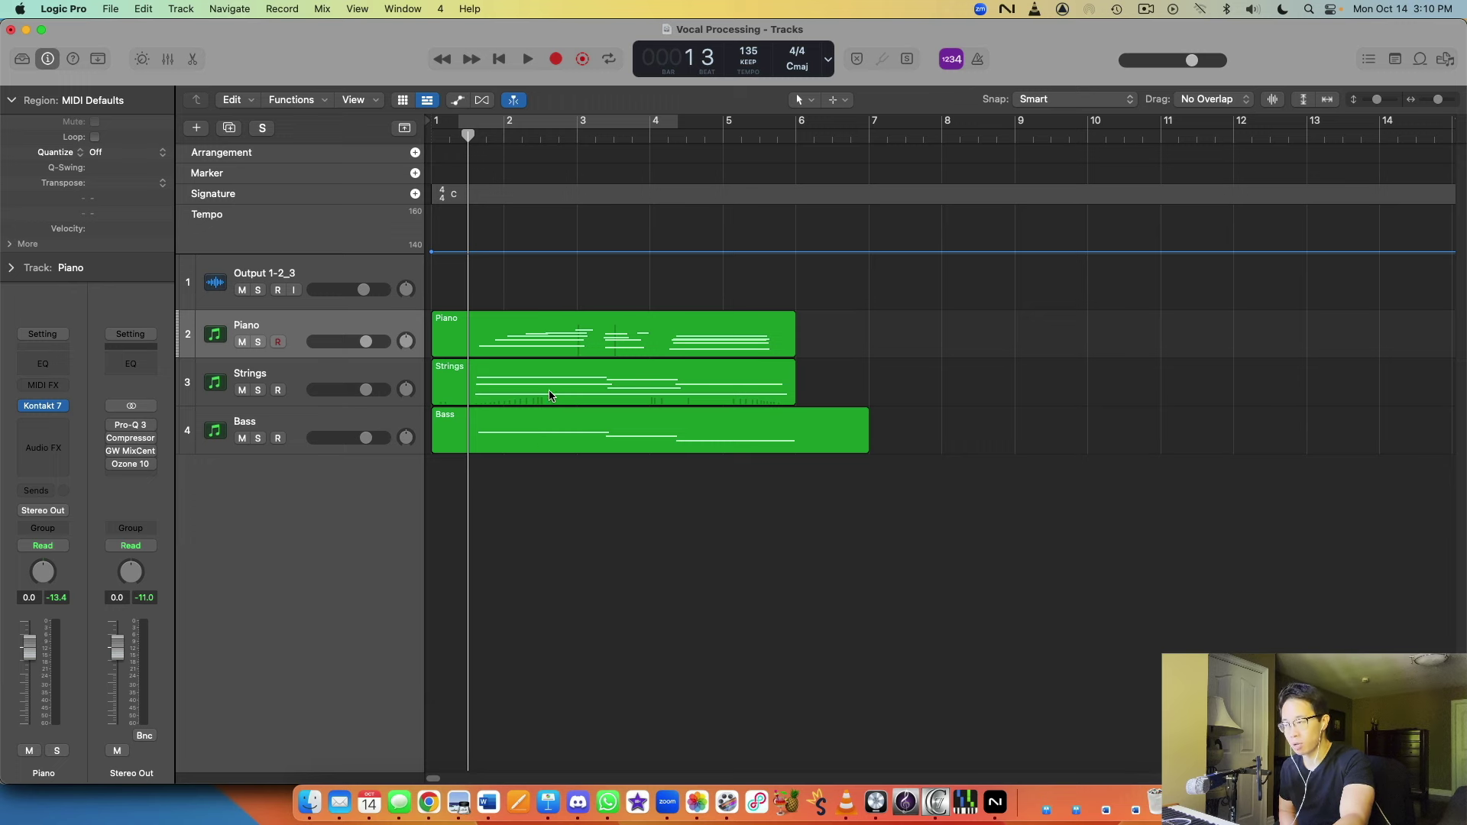
pyautogui.moveTo(557, 274); pyautogui.dragTo(556, 465)
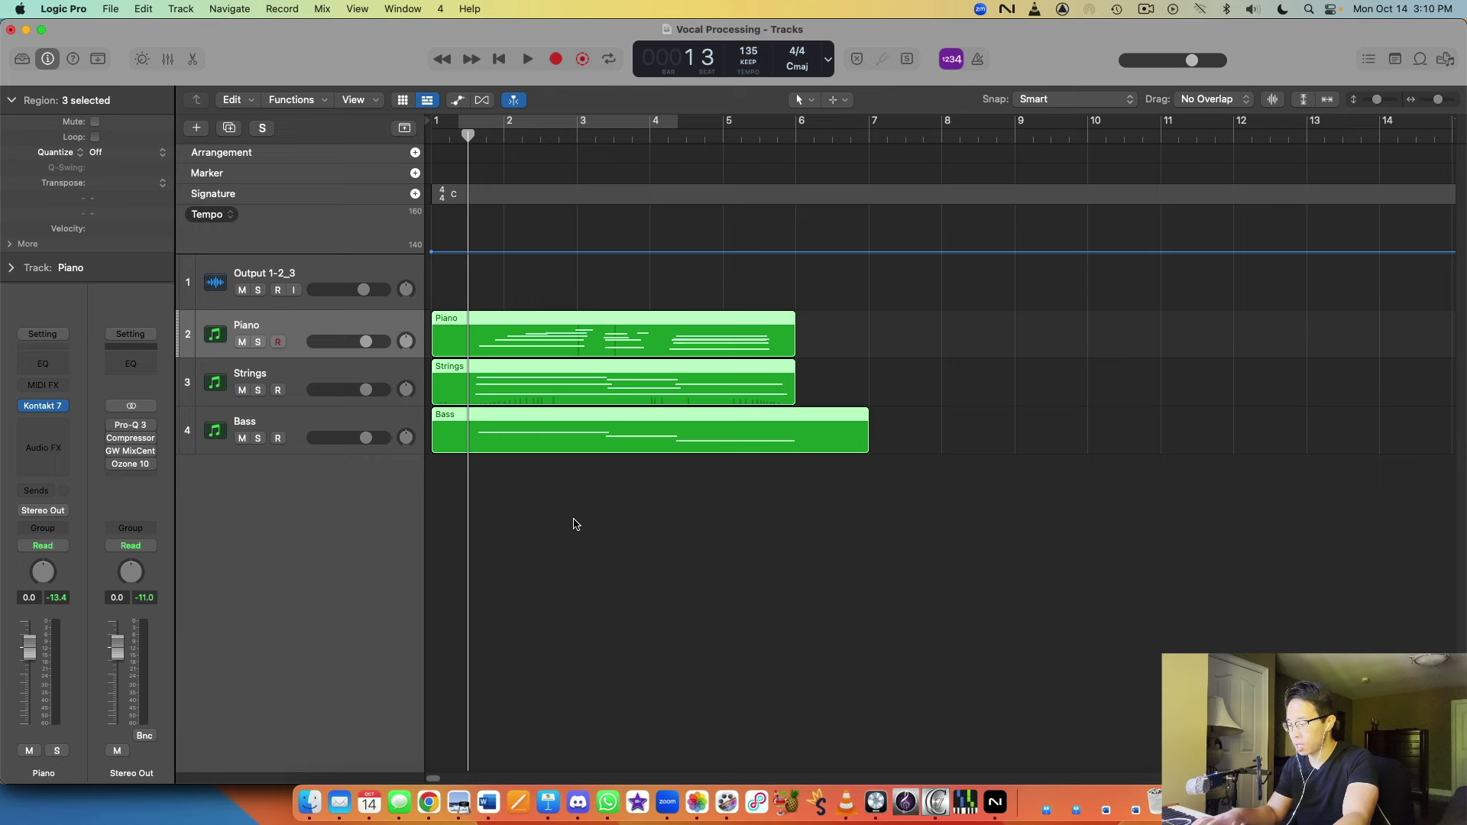
pyautogui.click(522, 214)
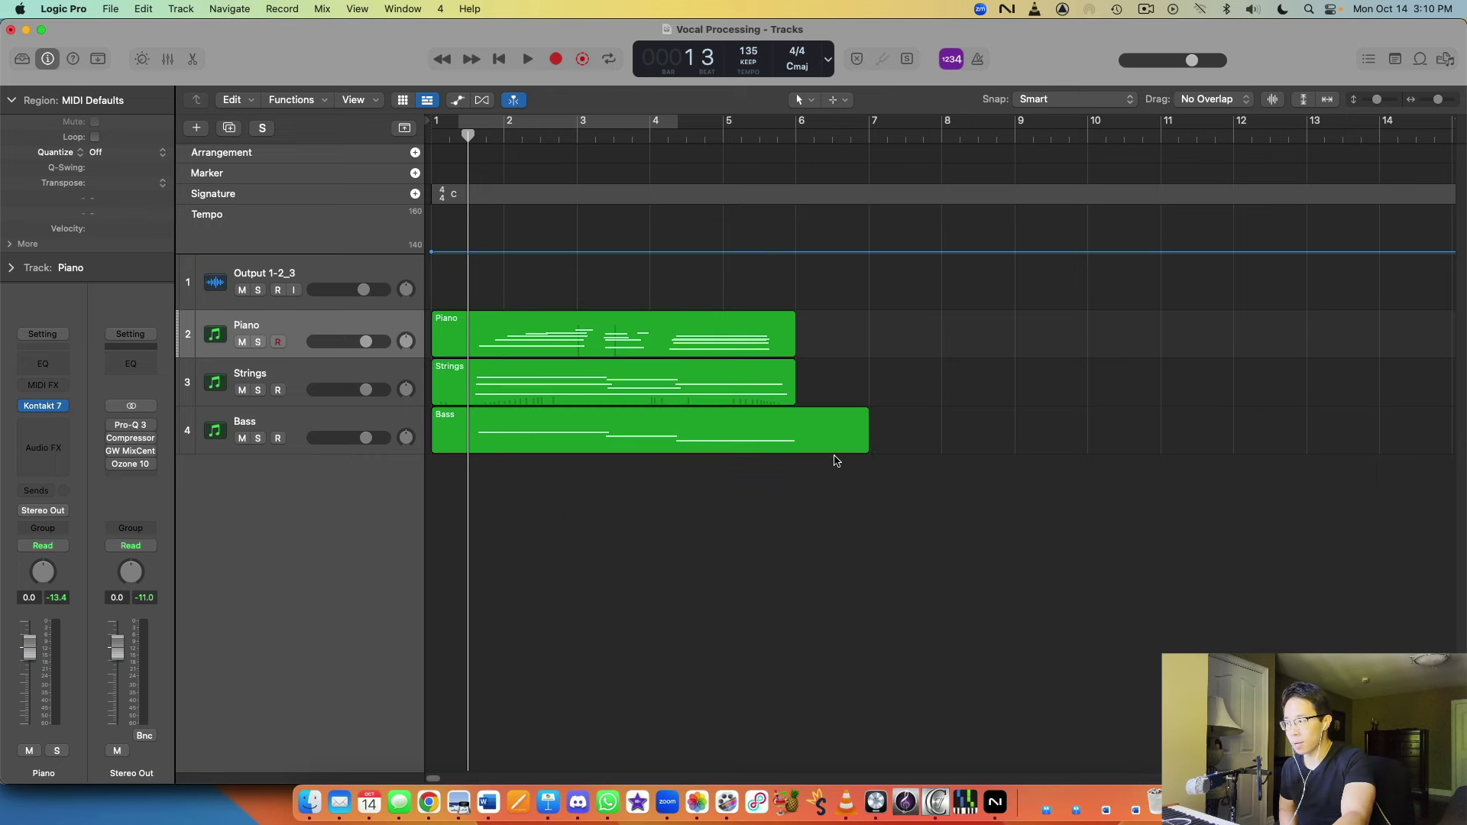